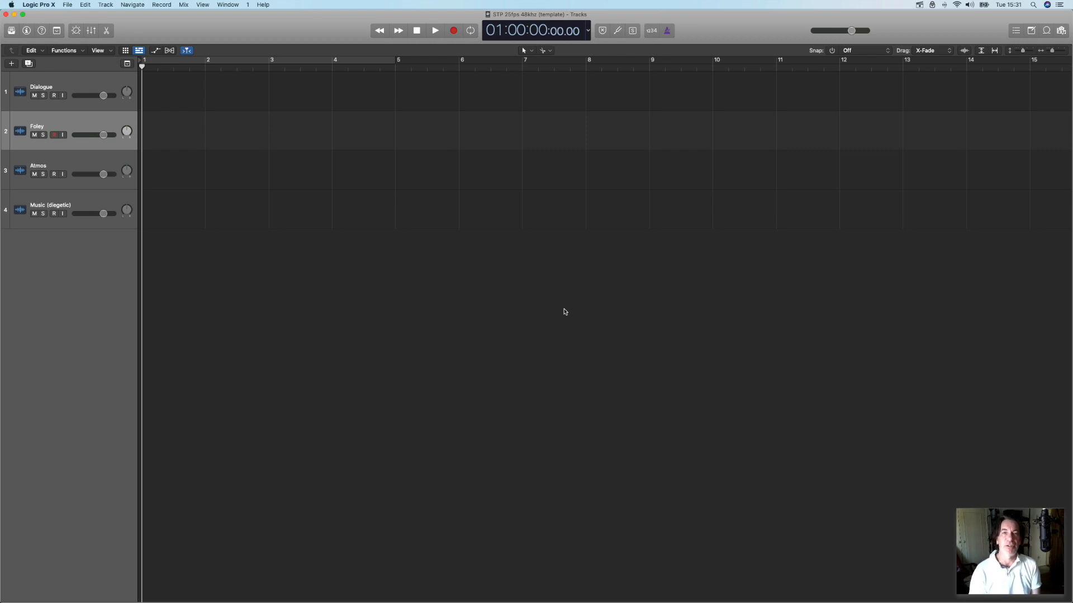
Add one new audio track below the Music (diegetic) track.
left_click(89, 204)
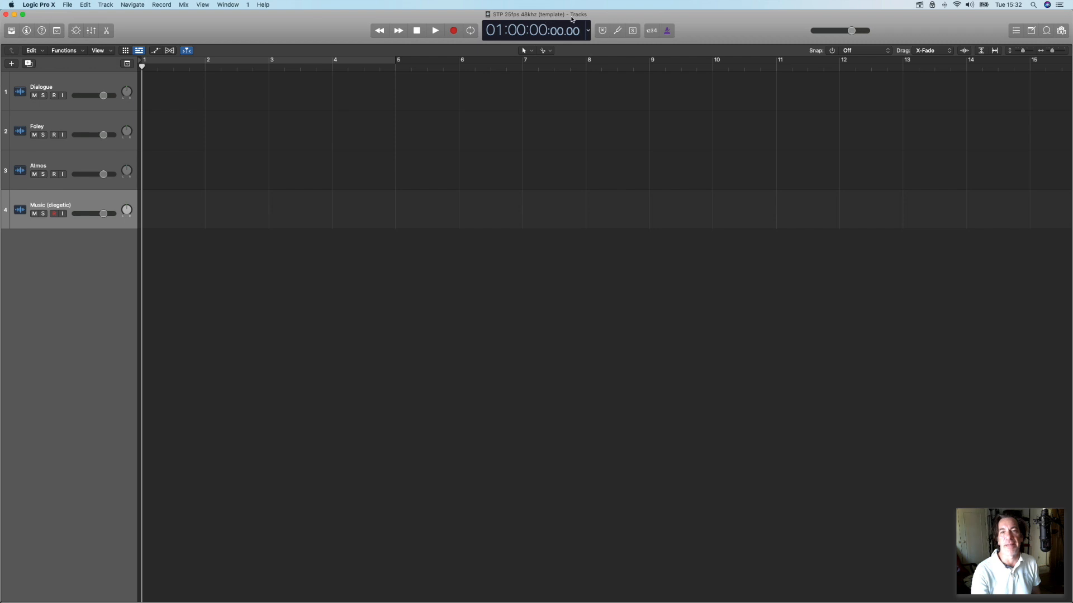
left_click(86, 203)
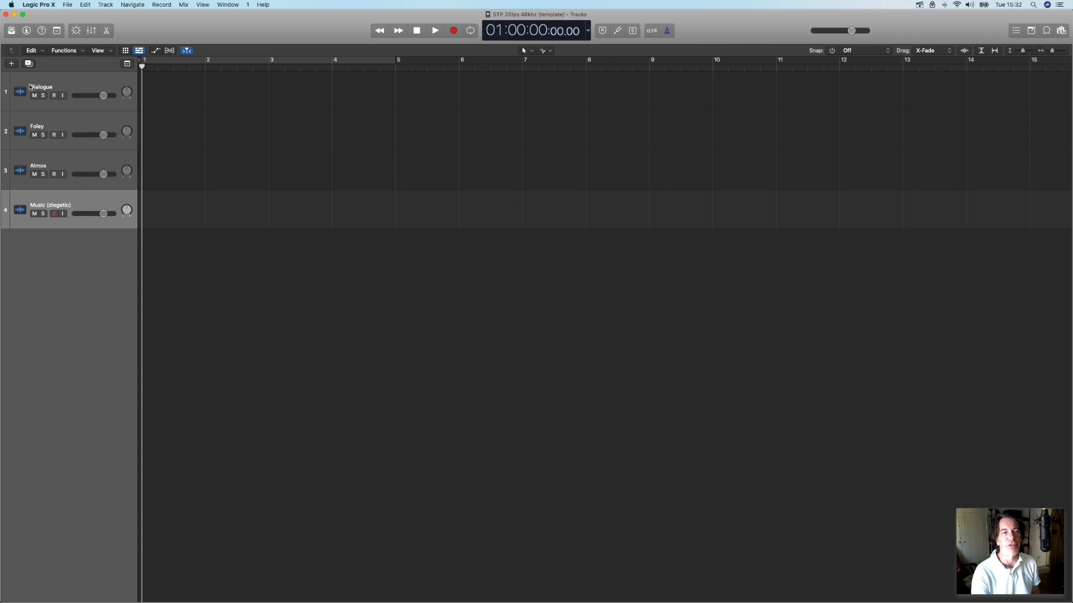
left_click(12, 63)
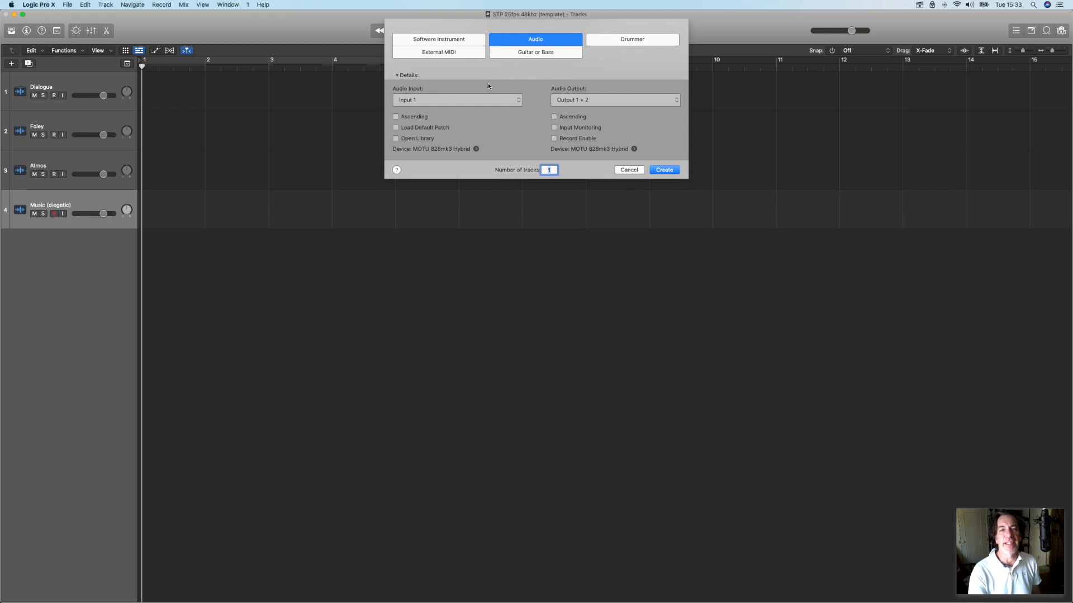
left_click(664, 170)
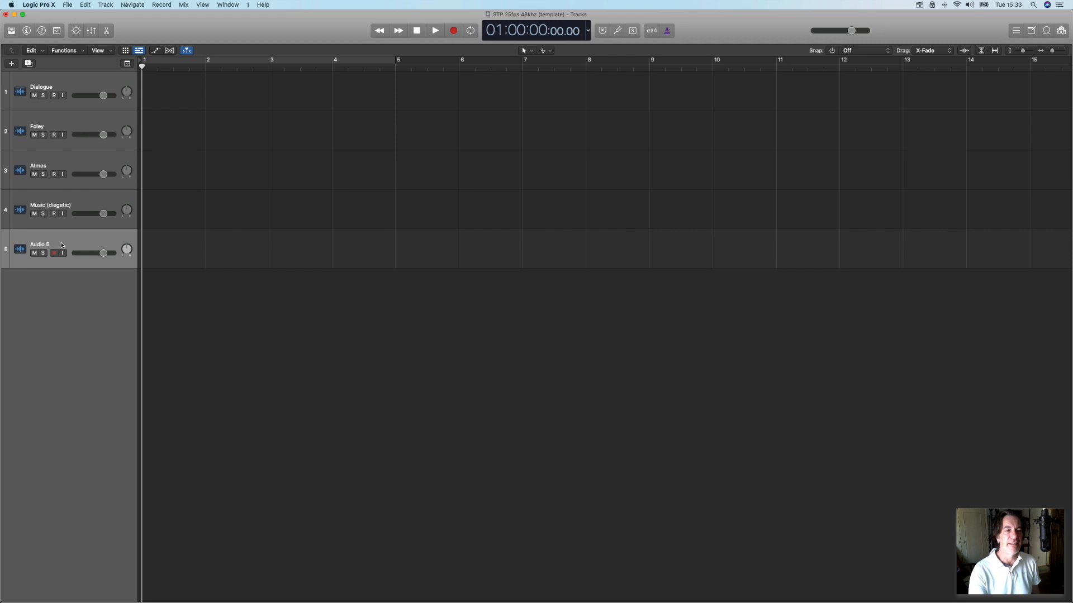
Rename the new audio track as Music (non-diegetic).
double_click(62, 245)
type("Music (n")
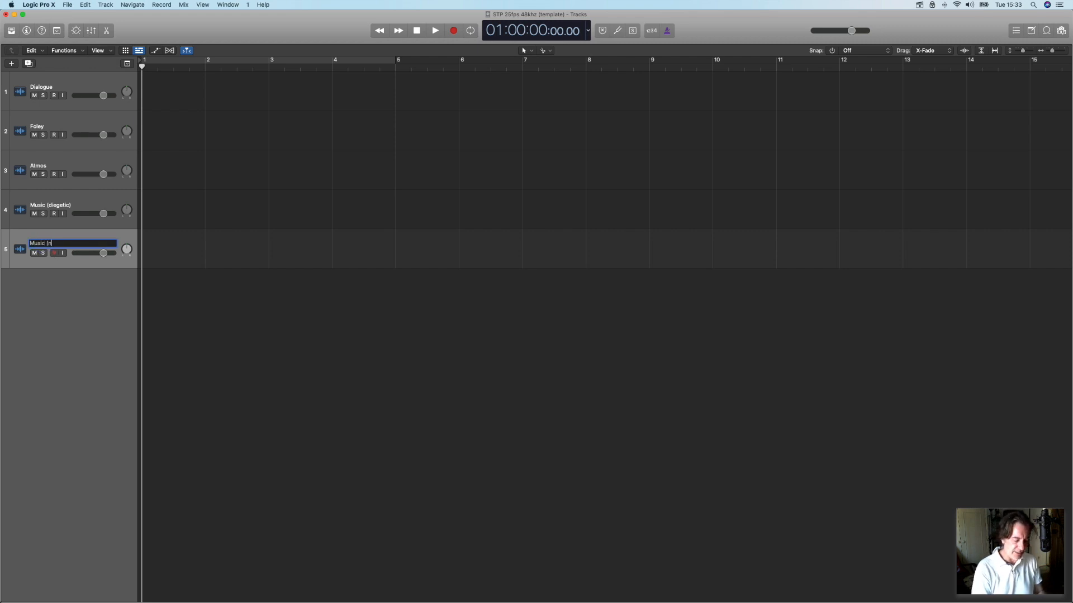
type("on-diegetic")
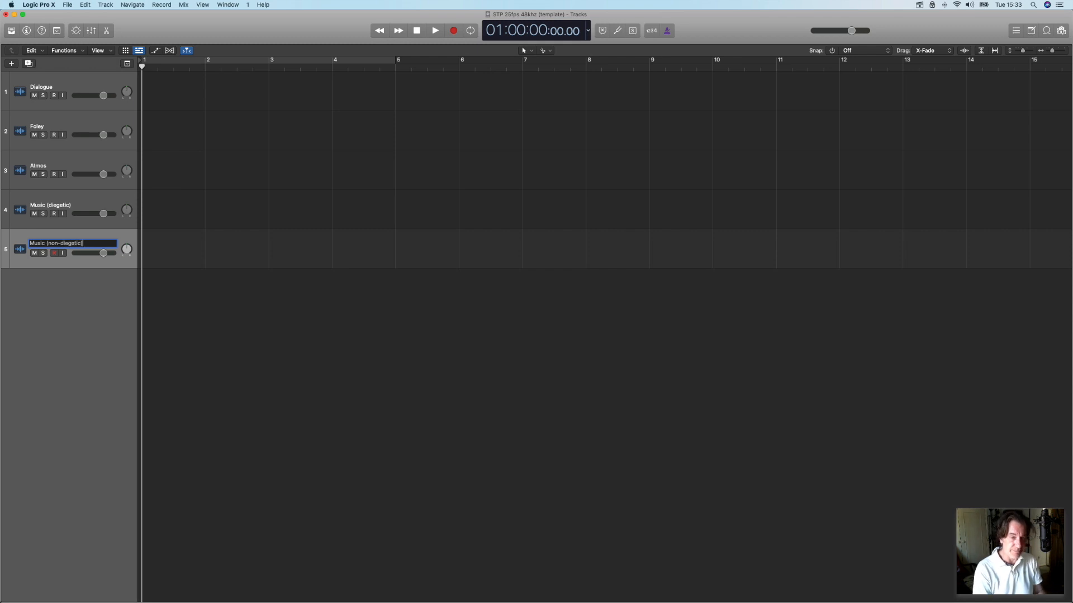
key("Return")
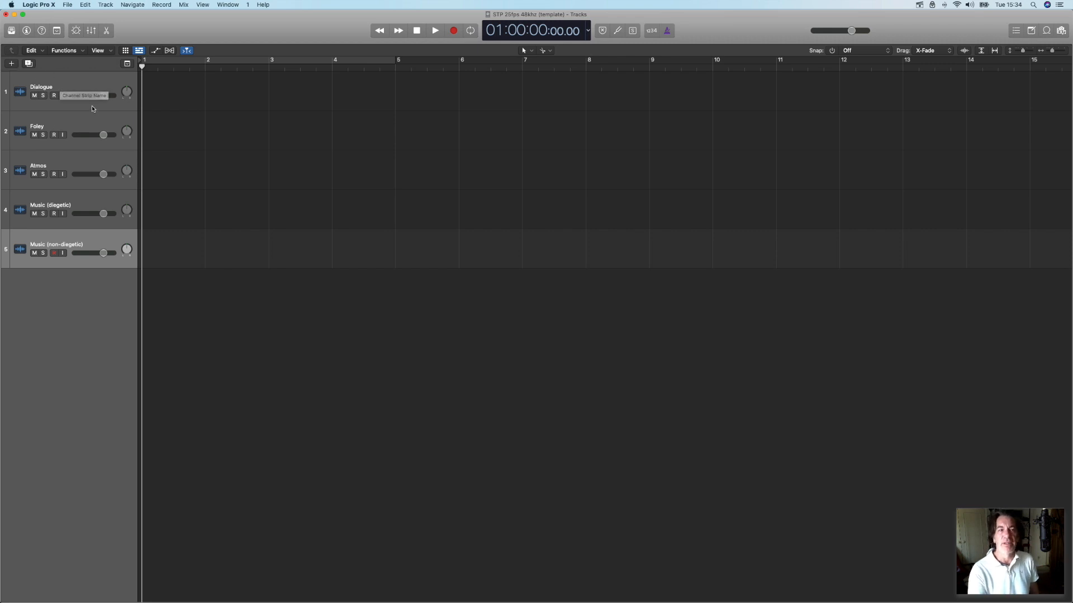
Show the inspector and select the Dialogue track to bring up its channel strip.
left_click(212, 27)
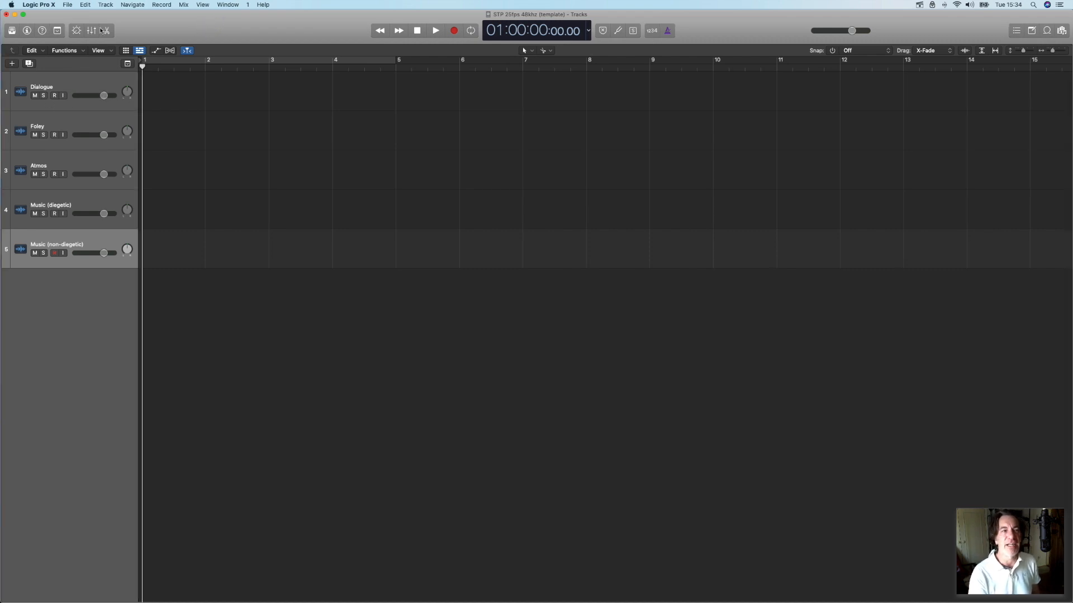
left_click(26, 31)
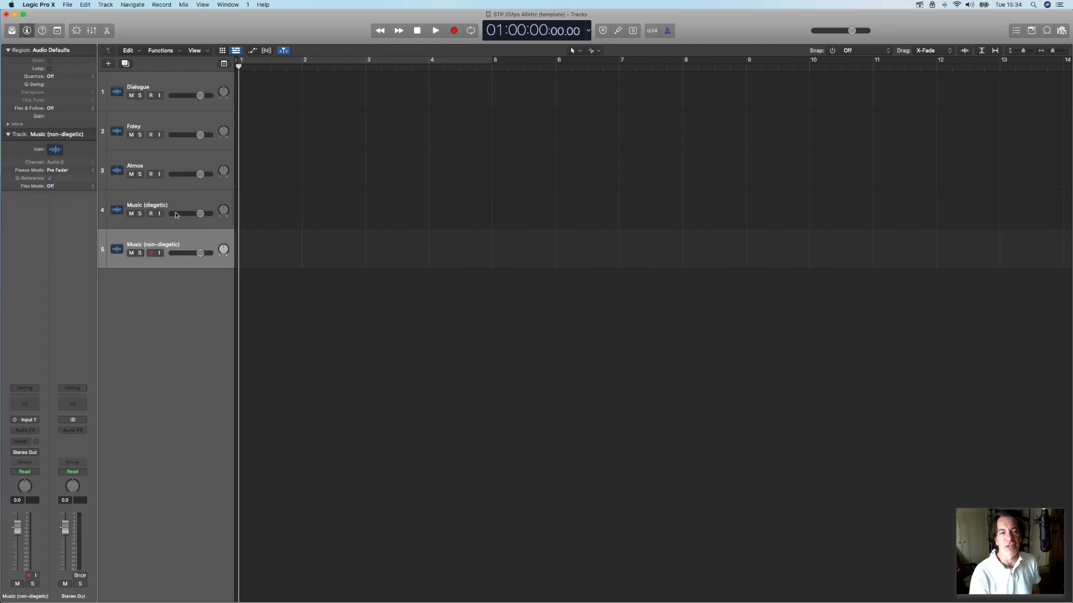
left_click(171, 85)
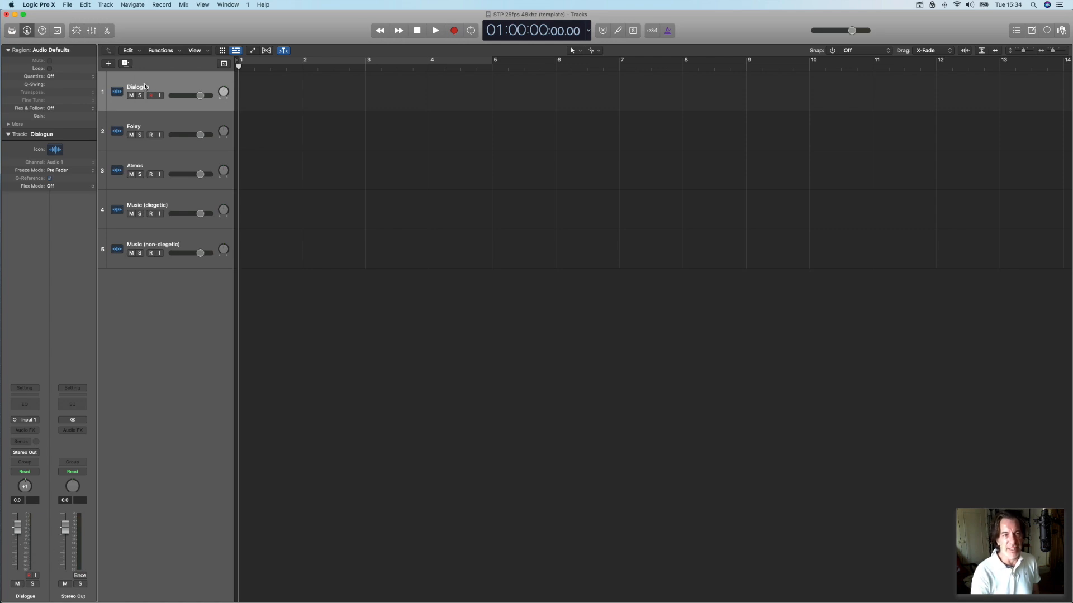
mouse_move(21, 528)
left_mouse_down()
mouse_move(17, 544)
mouse_move(17, 528)
left_mouse_up()
mouse_move(199, 96)
left_mouse_down()
mouse_move(180, 96)
mouse_move(200, 95)
left_mouse_up()
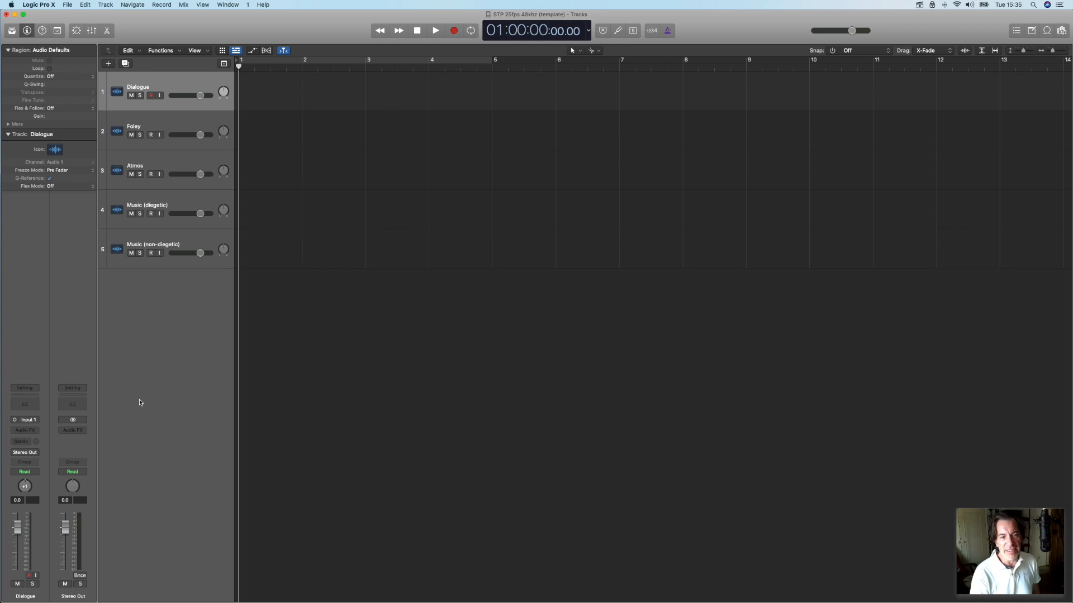
Add a Channel EQ to the Dialogue track and load the Clear Vocals preset from the Voice category.
left_click(26, 405)
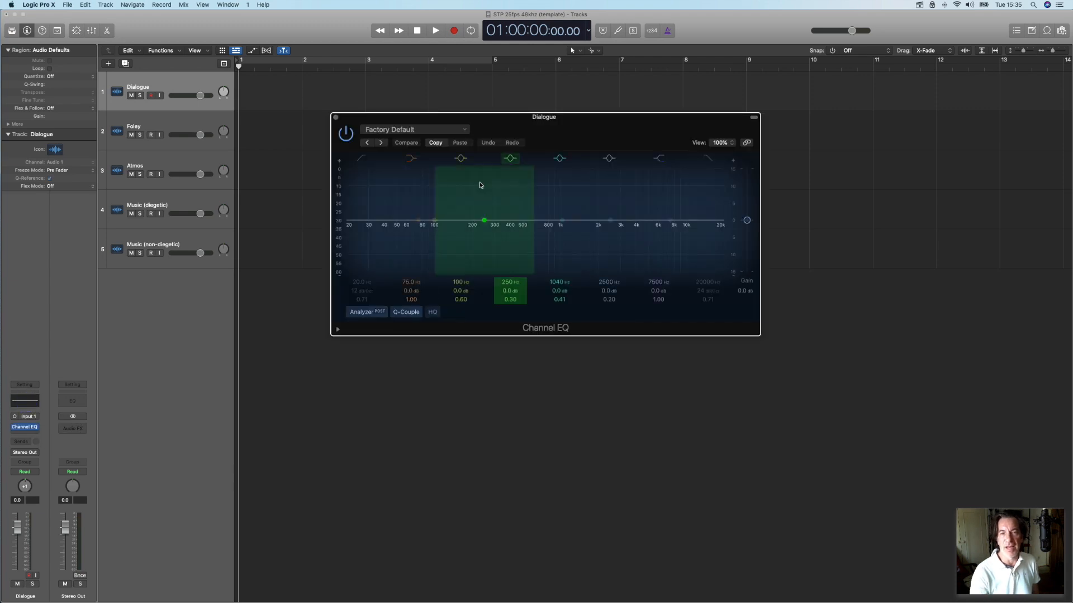
left_click_drag(491, 119, 475, 98)
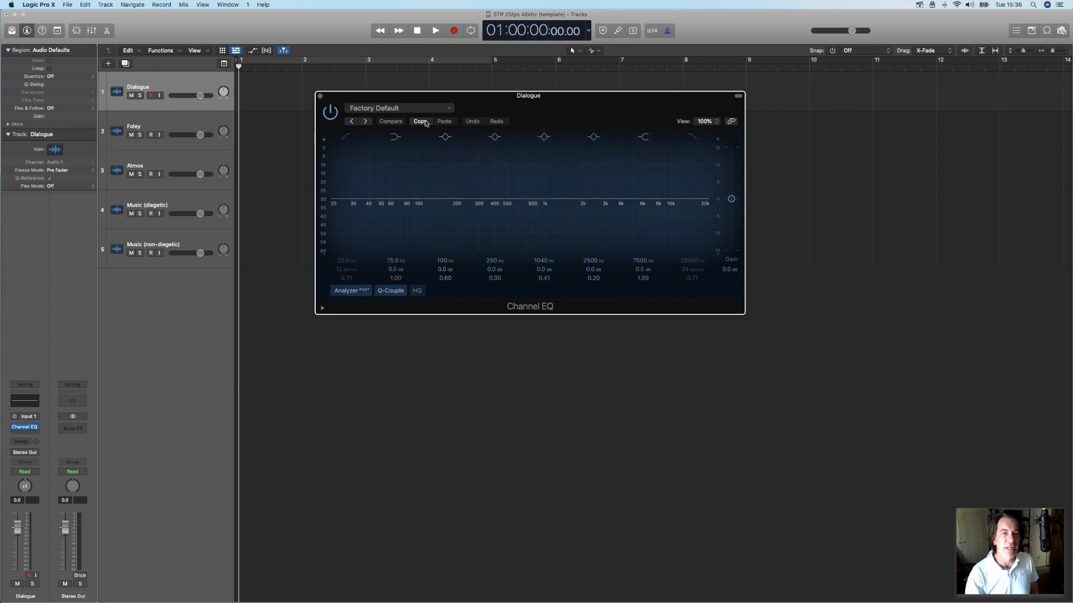
left_click(448, 109)
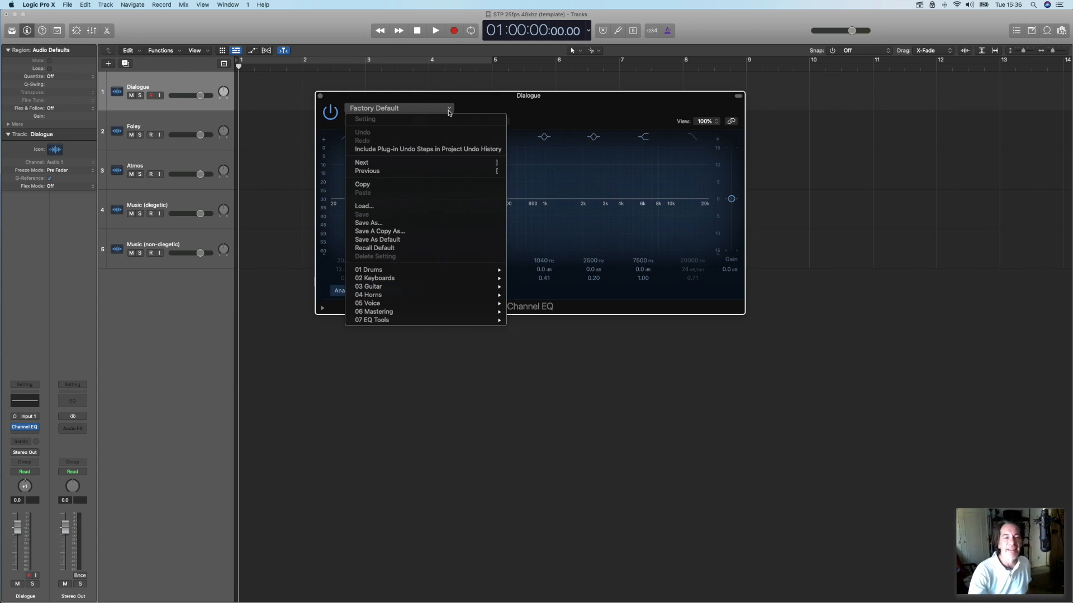
mouse_move(426, 284)
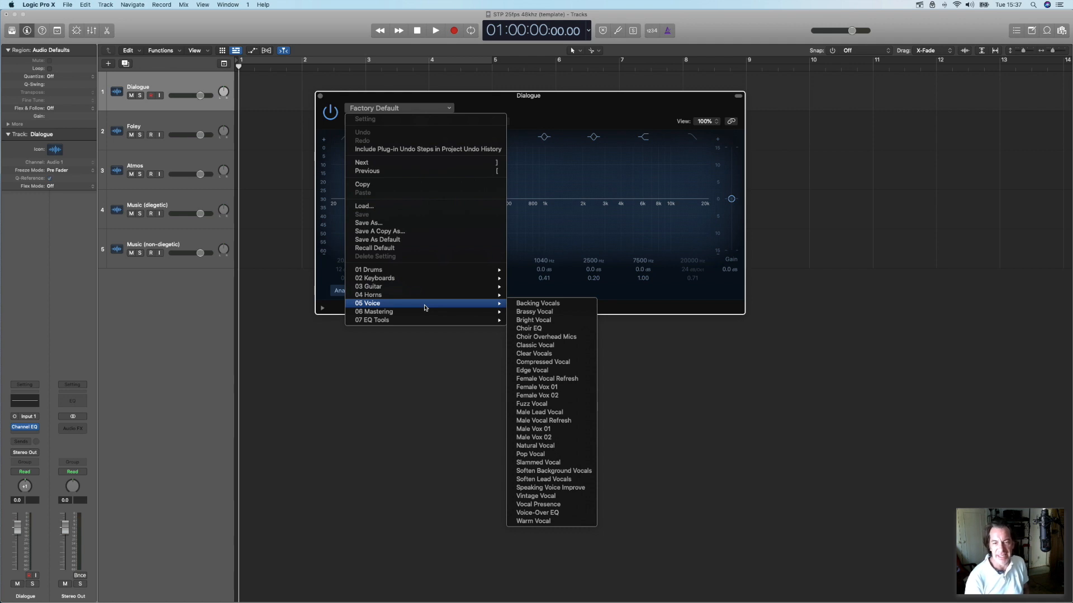
left_click(571, 355)
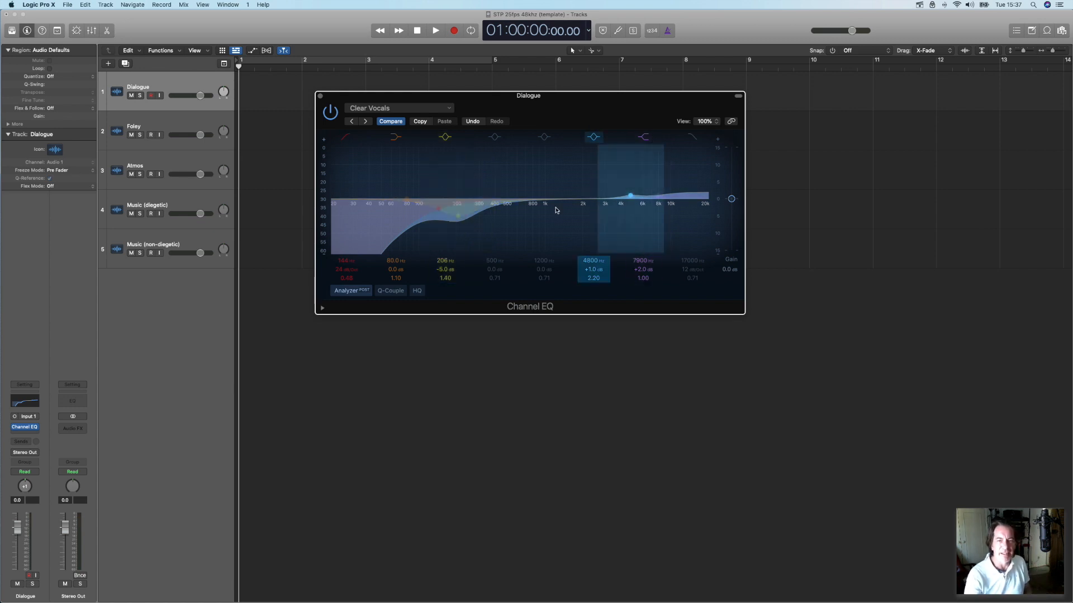
Try the Speaking Voice Improve, Voice-Over EQ and Vocal Presence voice presets in the Dialogue track's Channel EQ.
left_click(445, 109)
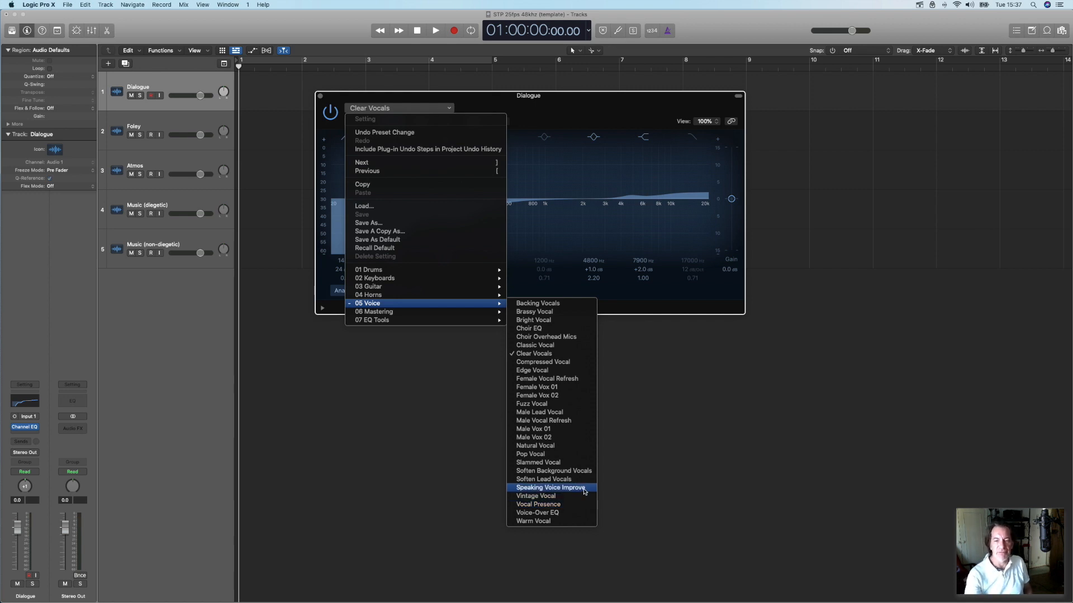
left_click(584, 489)
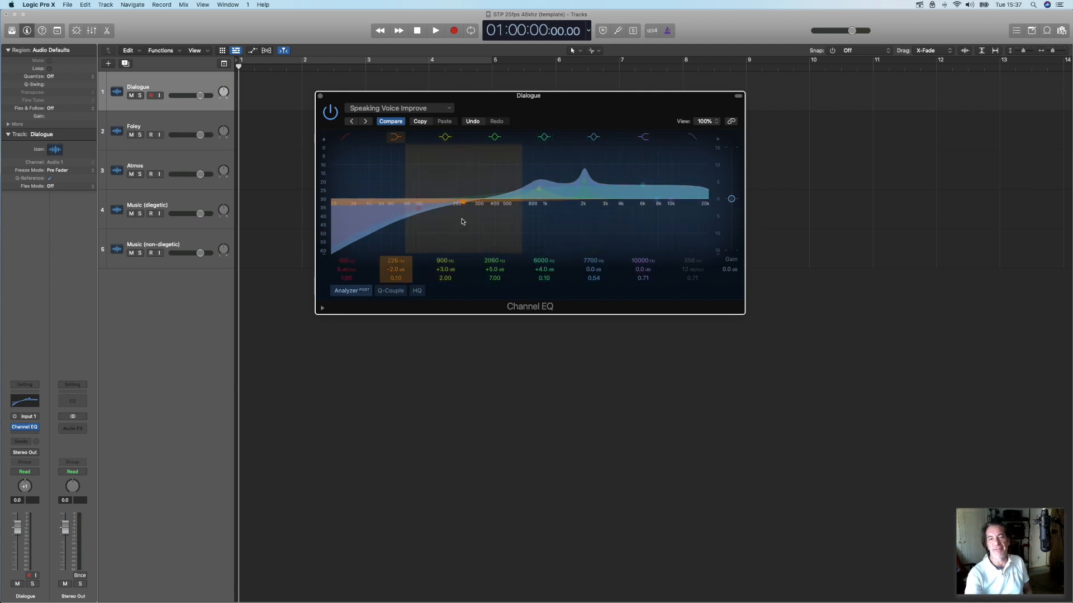
left_click(447, 107)
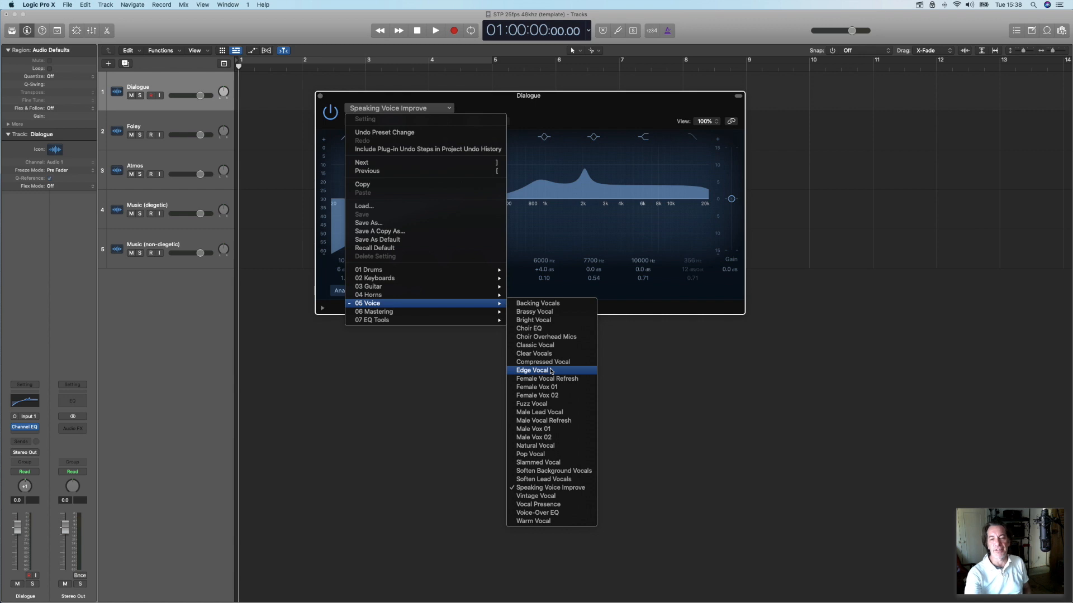
left_click(568, 513)
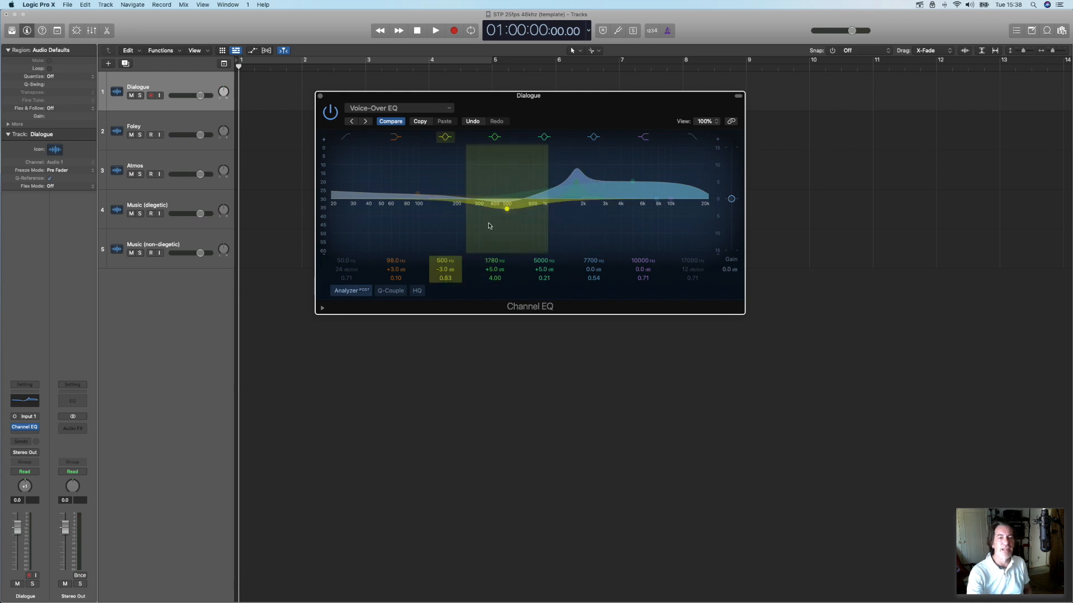
left_click(448, 110)
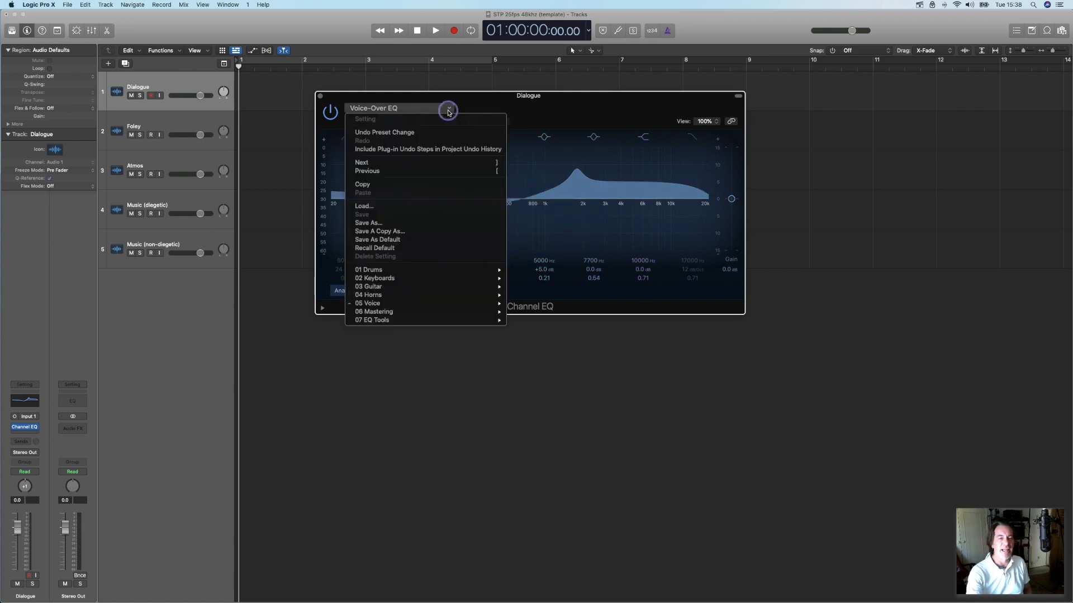
mouse_move(425, 303)
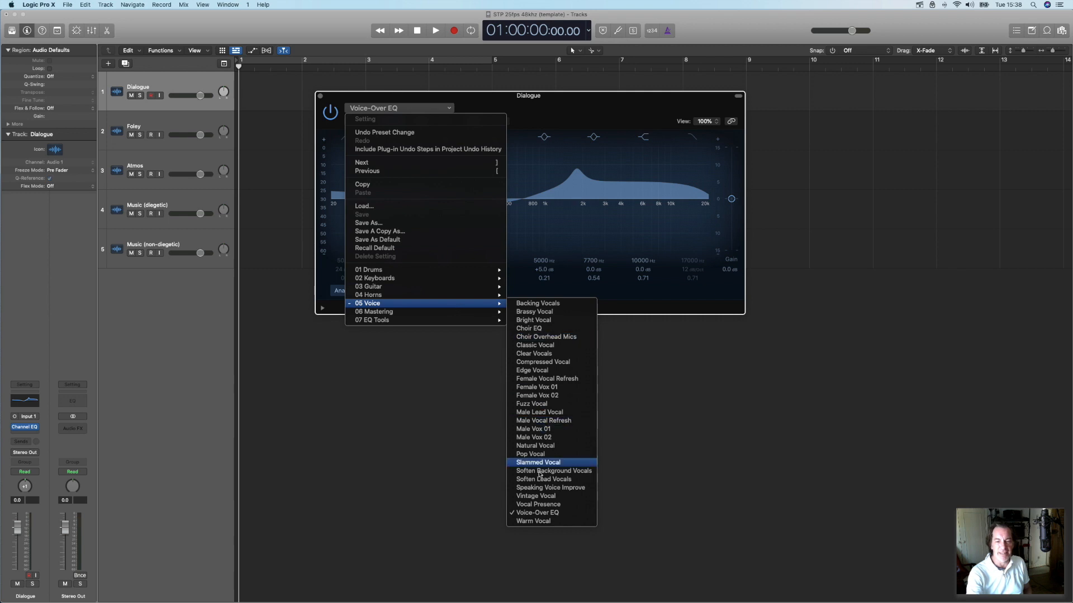
left_click(544, 505)
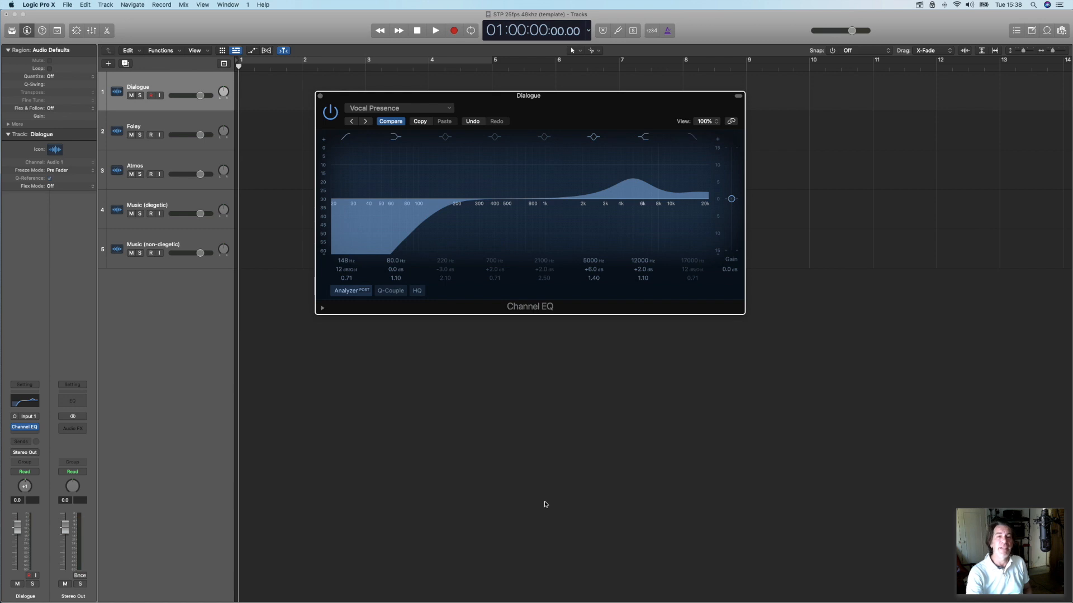
Set the Dialogue track's Channel EQ back to the Clear Vocals voice preset and close the plug-in window.
left_click(449, 108)
mouse_move(431, 303)
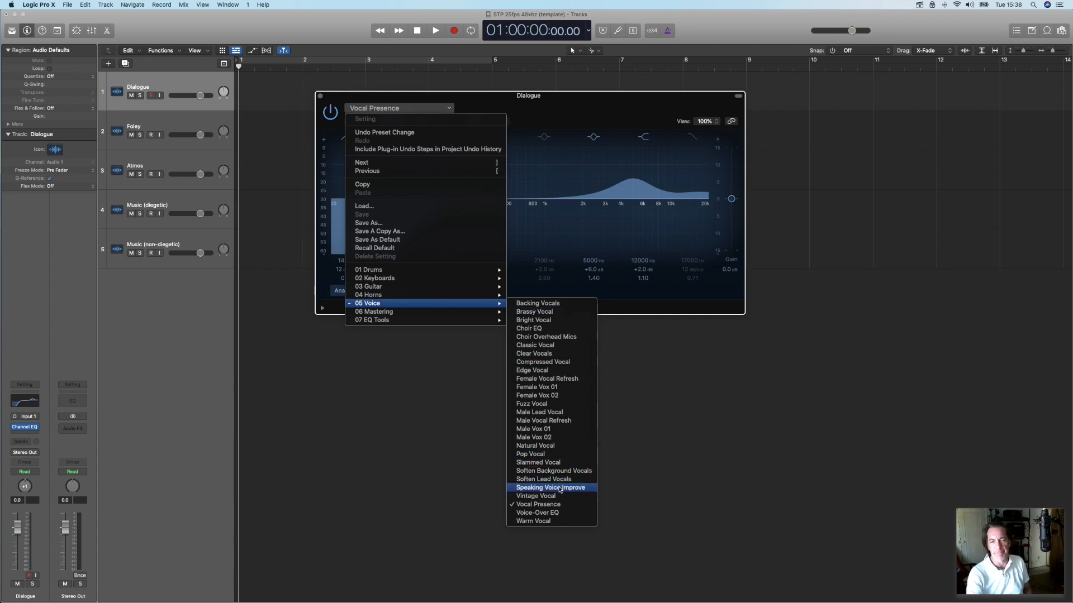
left_click(562, 353)
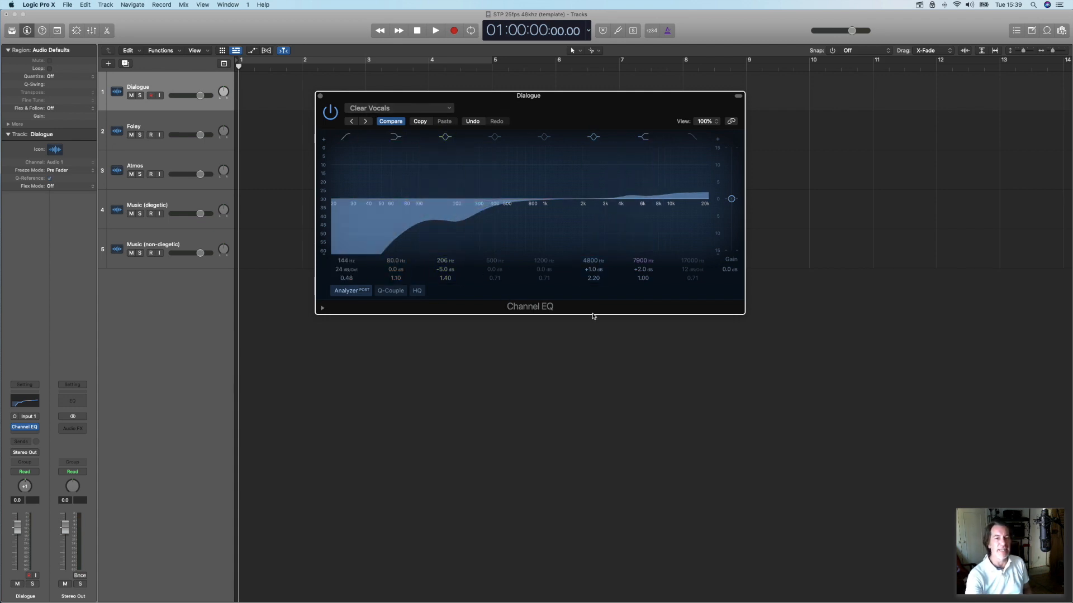
left_click(320, 95)
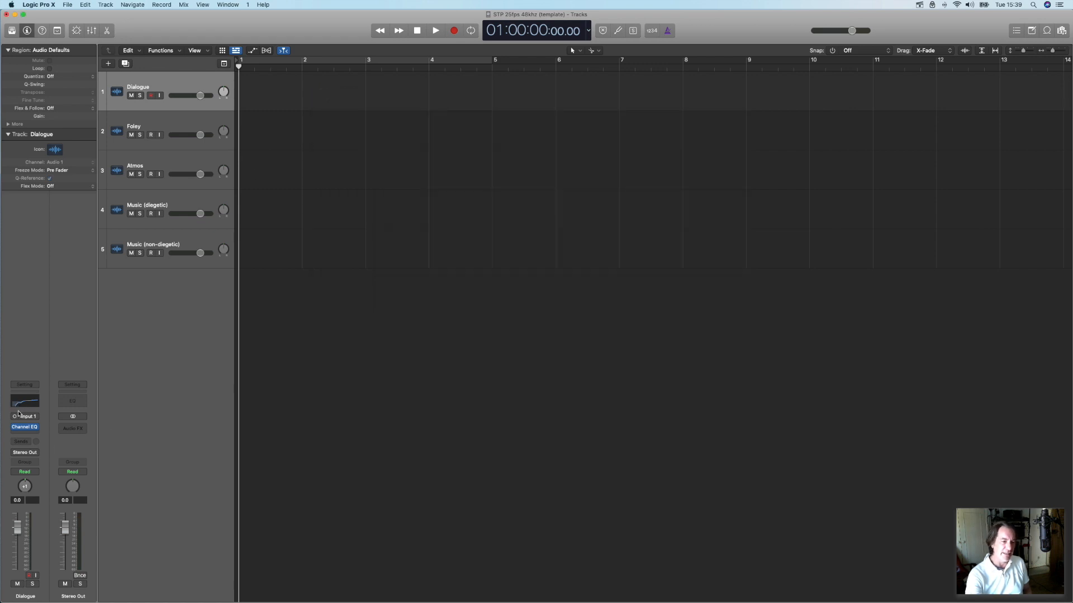
Insert a mono Compressor after the Channel EQ on the Dialogue track.
mouse_move(26, 430)
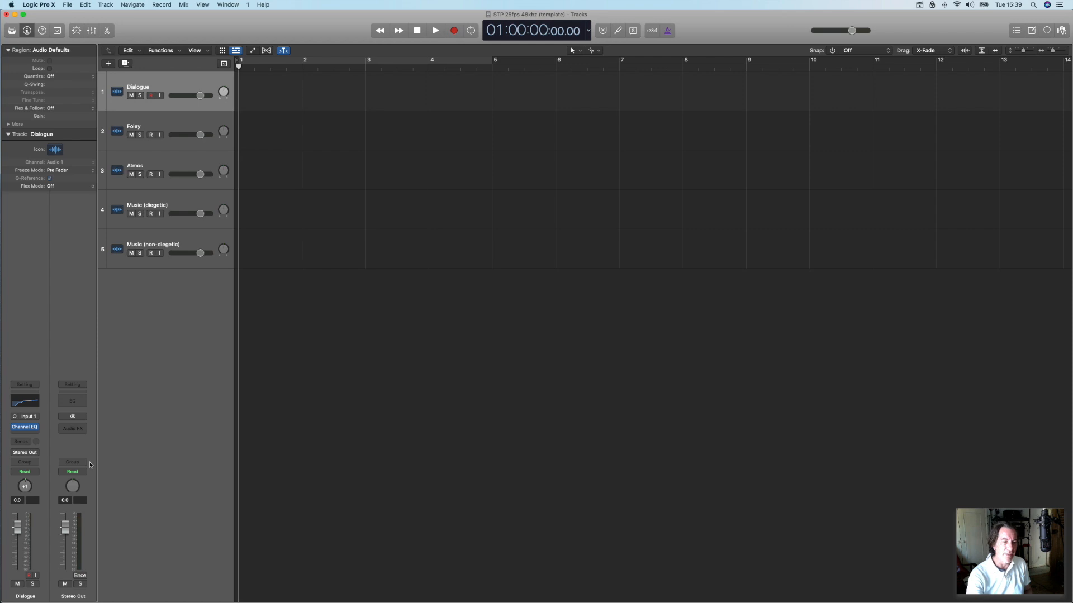
left_click(32, 434)
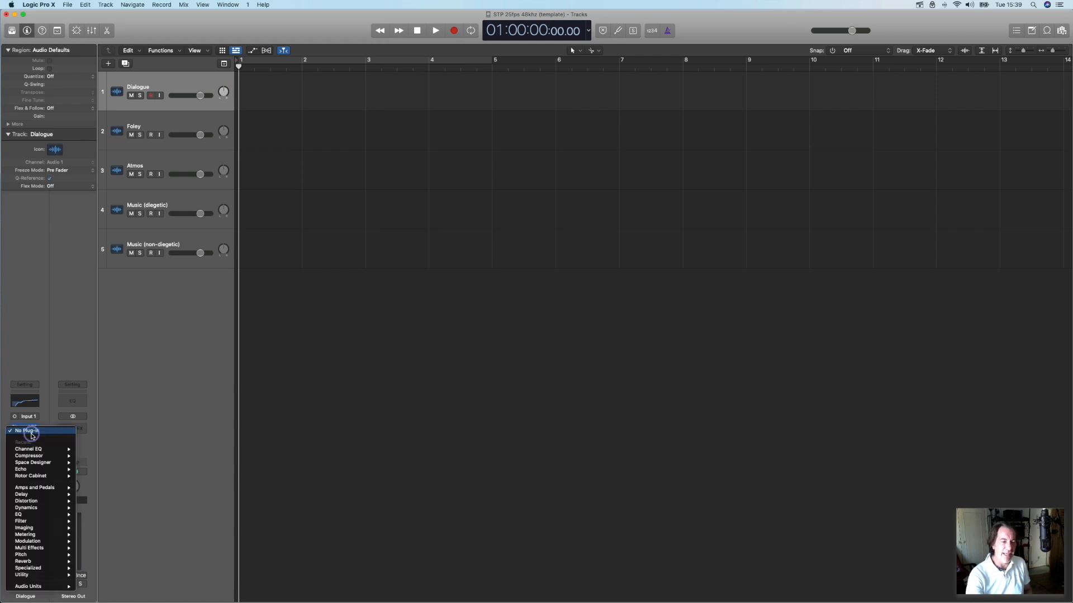
mouse_move(31, 455)
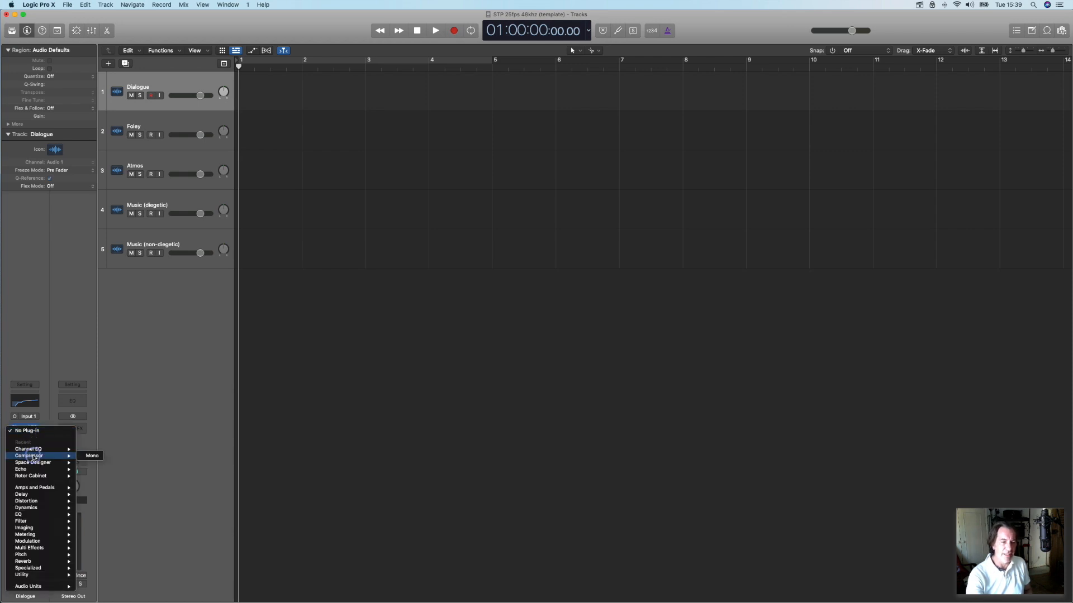
left_click(91, 457)
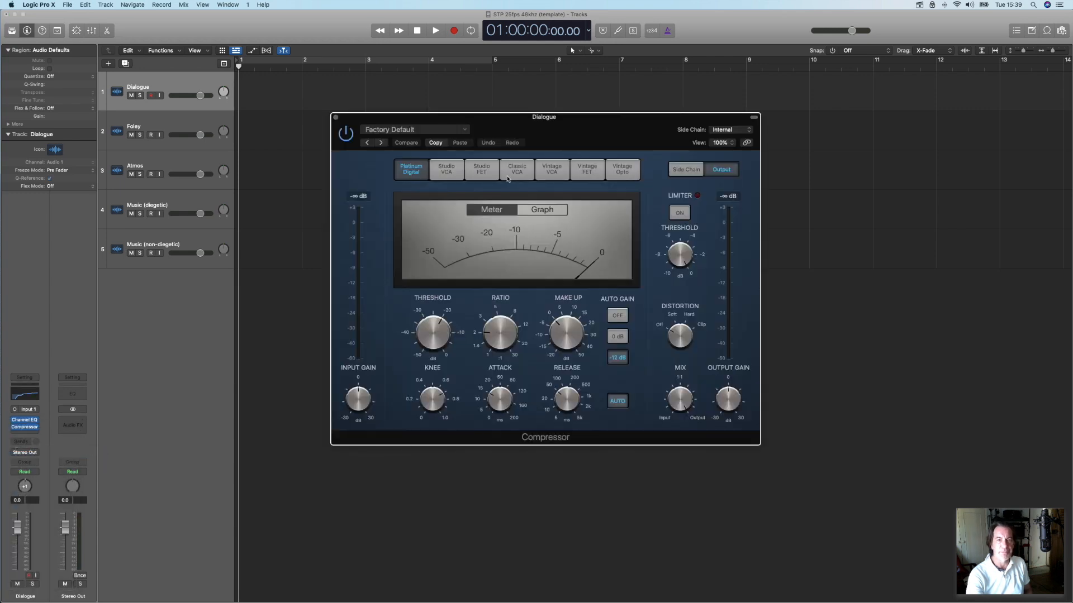
left_click_drag(495, 119, 493, 102)
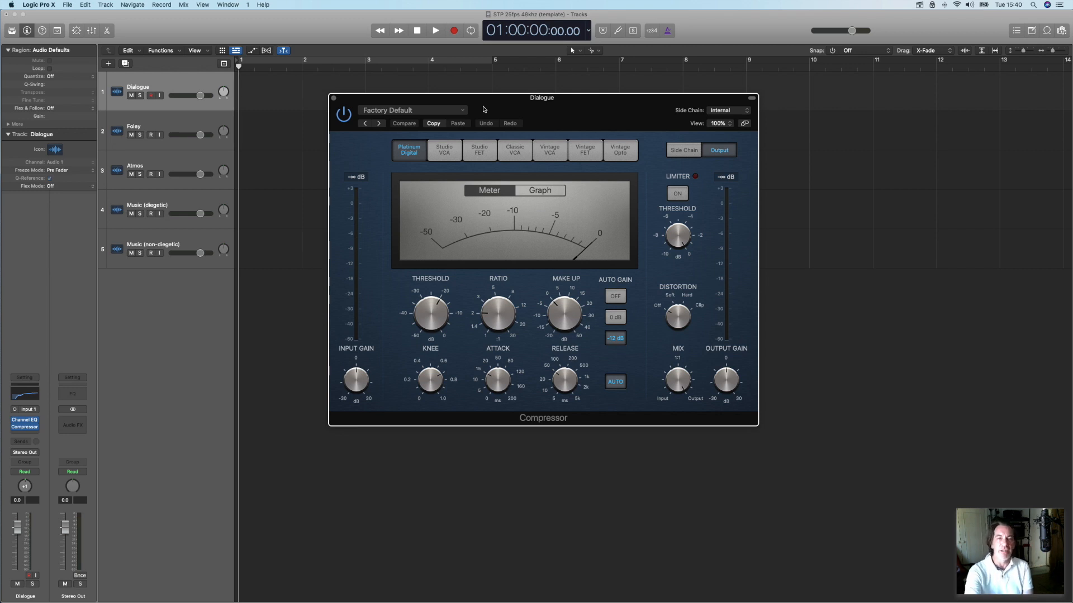
Load the Vocal First voice preset in the Dialogue track's Compressor and switch on its limiter.
left_click(463, 110)
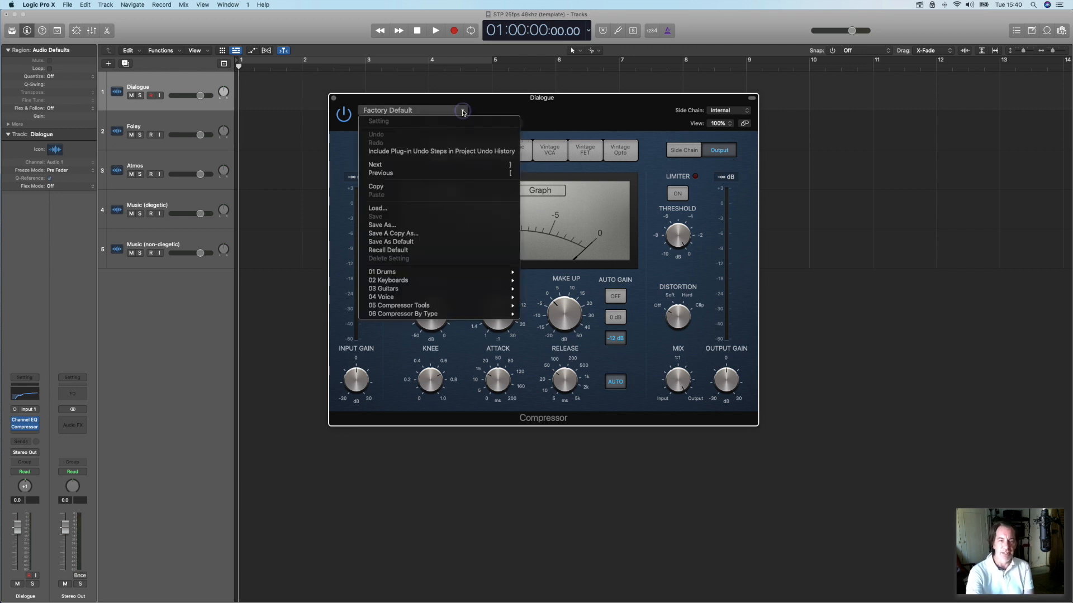
mouse_move(435, 301)
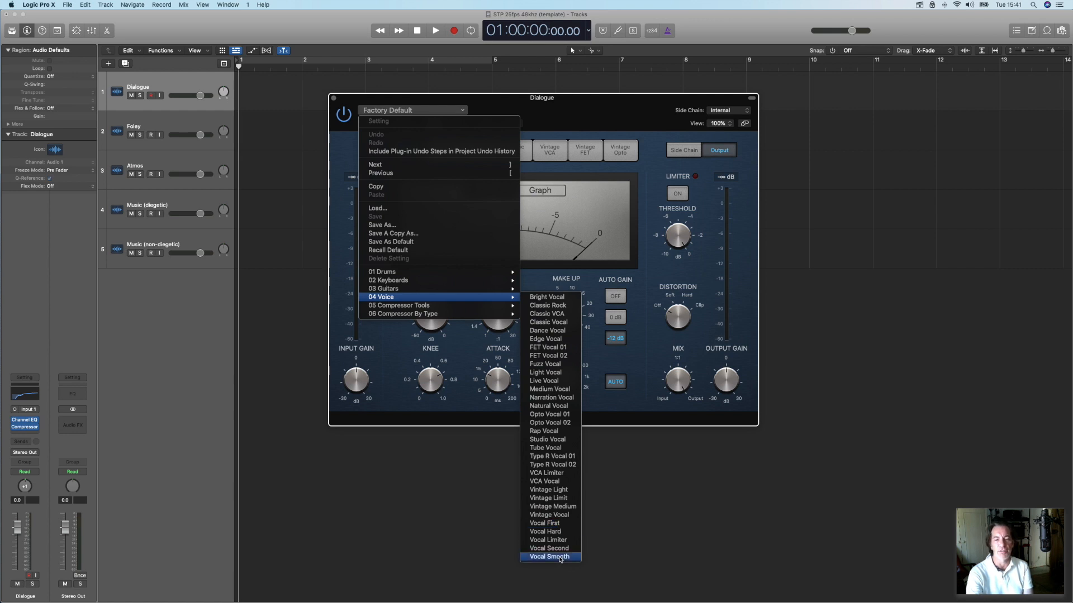
left_click(557, 523)
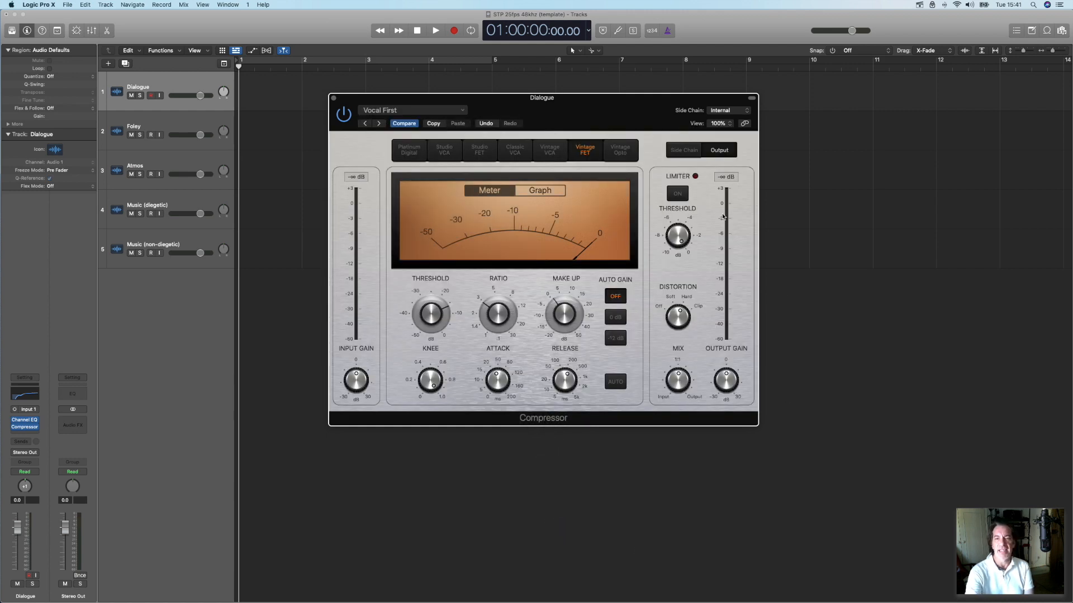
left_click(677, 194)
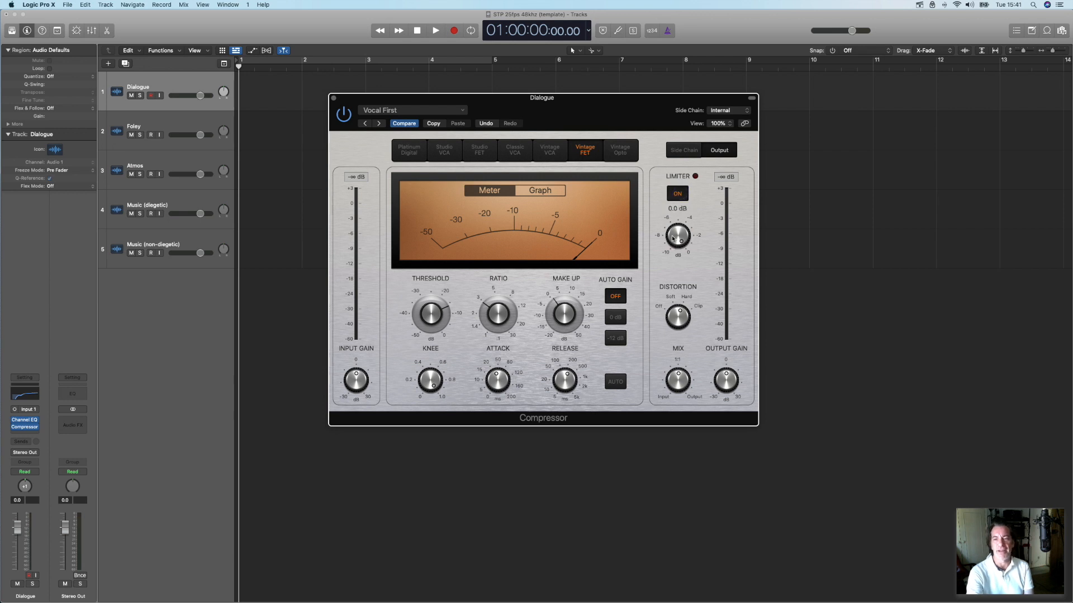
Lower the limiter threshold in the Dialogue track's Compressor and close the plug-in window.
left_click_drag(674, 236, 674, 252)
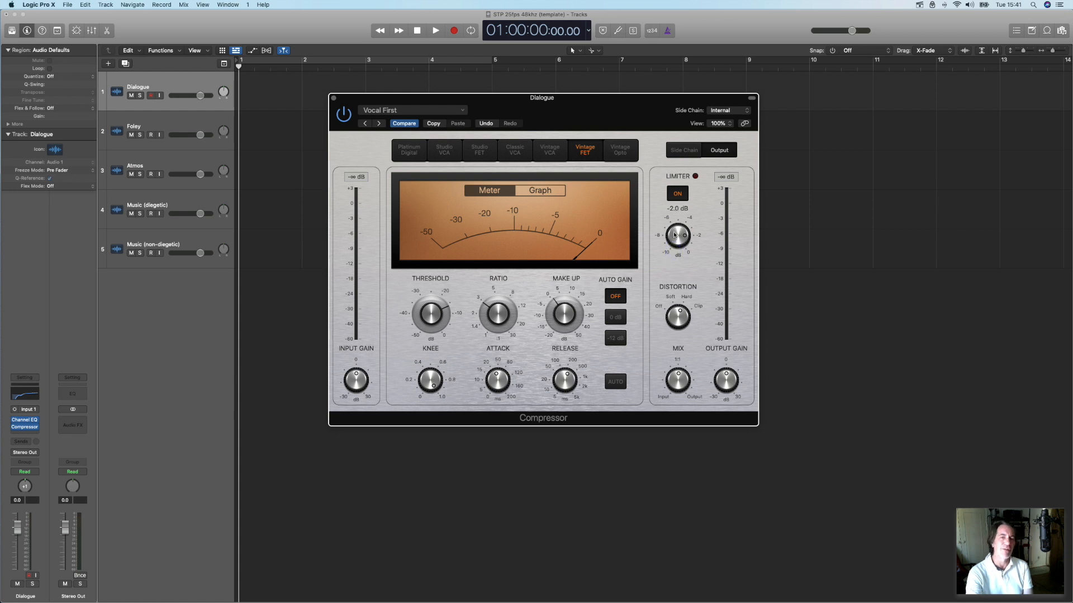
left_click_drag(676, 233, 676, 265)
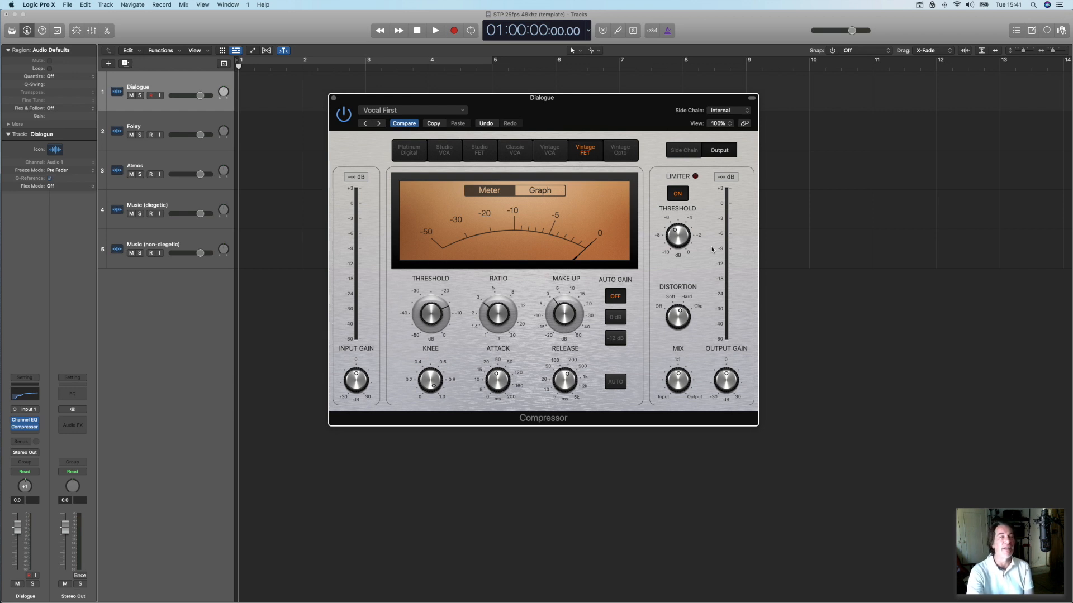
left_click_drag(673, 241, 669, 282)
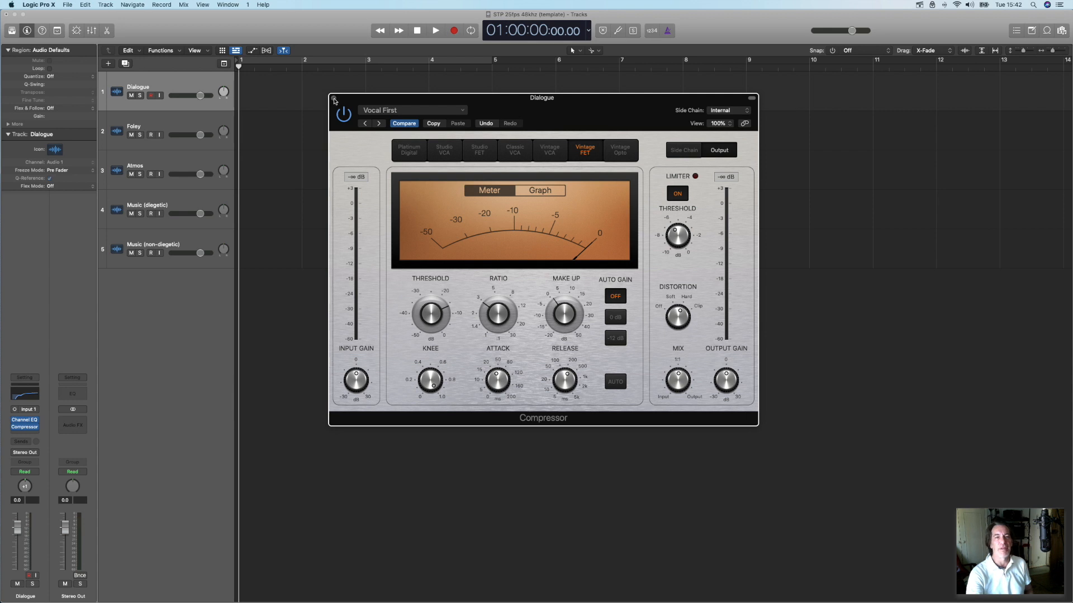
left_click(334, 99)
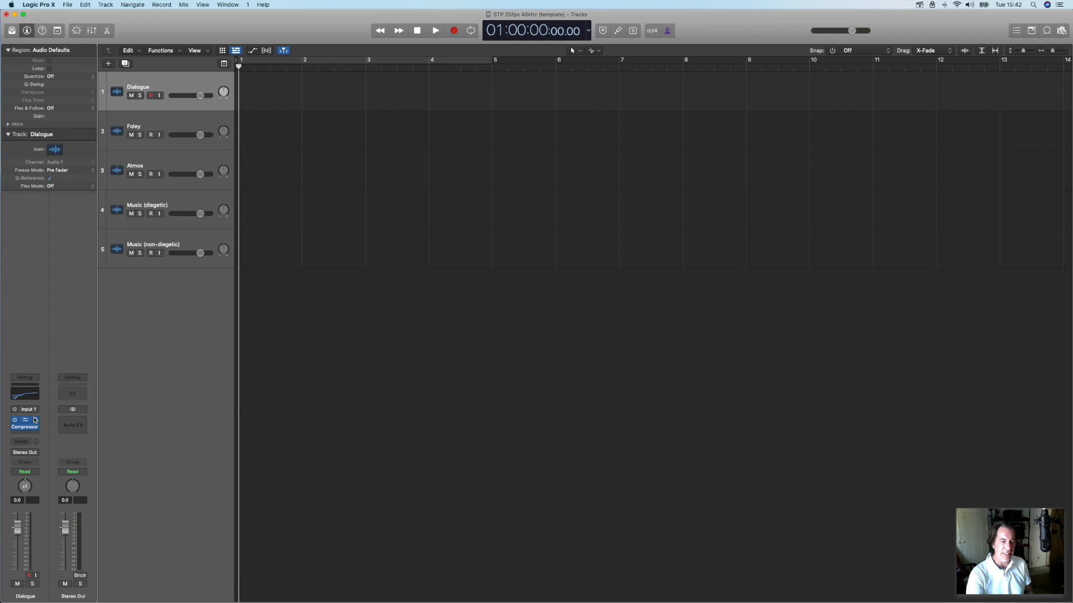
left_click(169, 418)
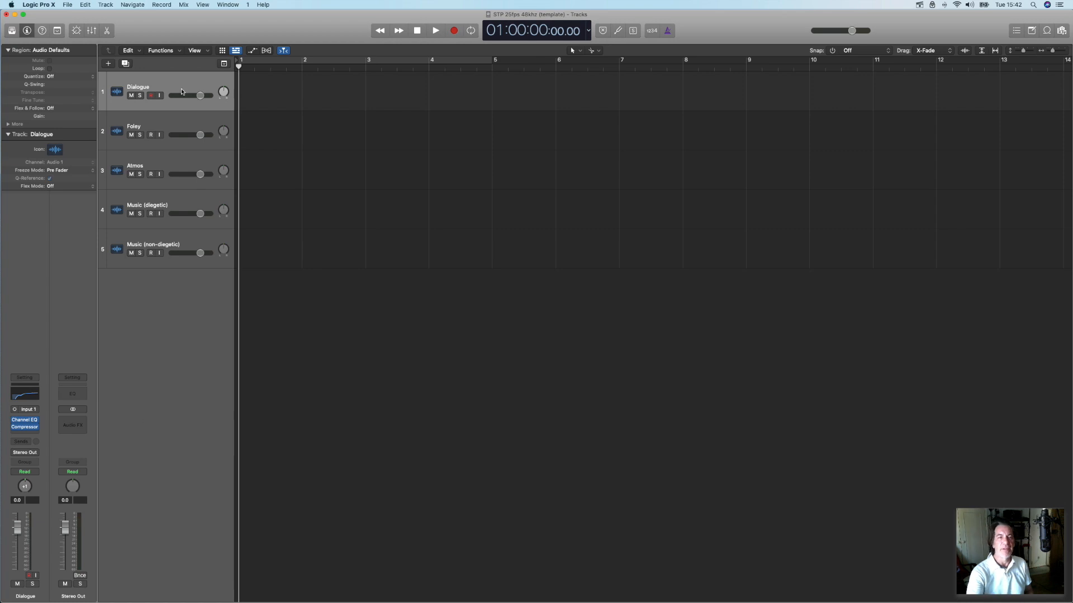
Insert a Channel EQ on the Foley track and load the Reduce Sharpness preset from the EQ Tools category.
left_click(168, 129)
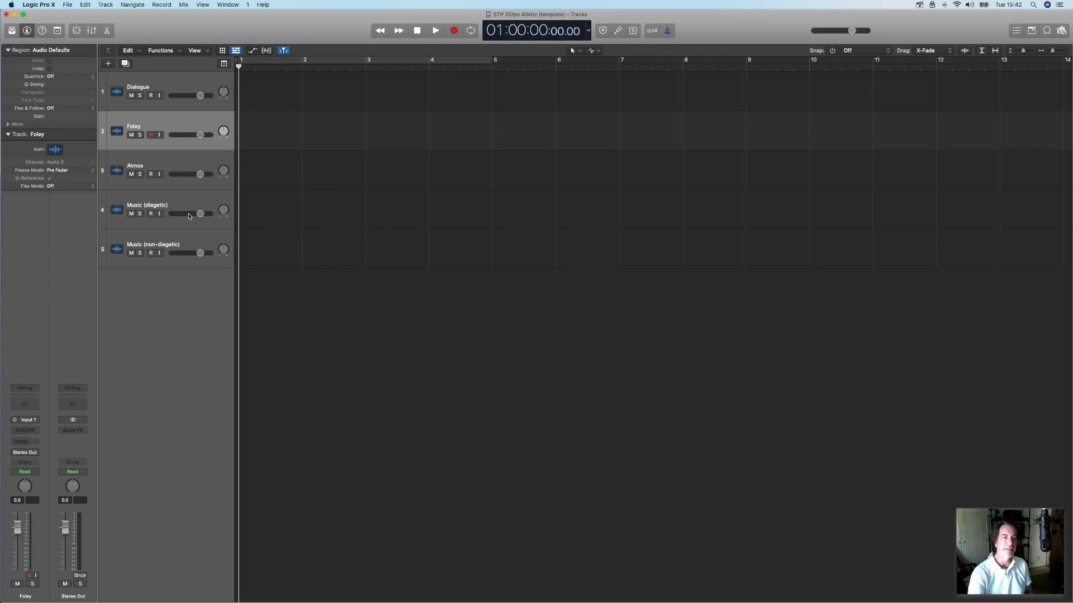
left_click(188, 92)
left_click(171, 121)
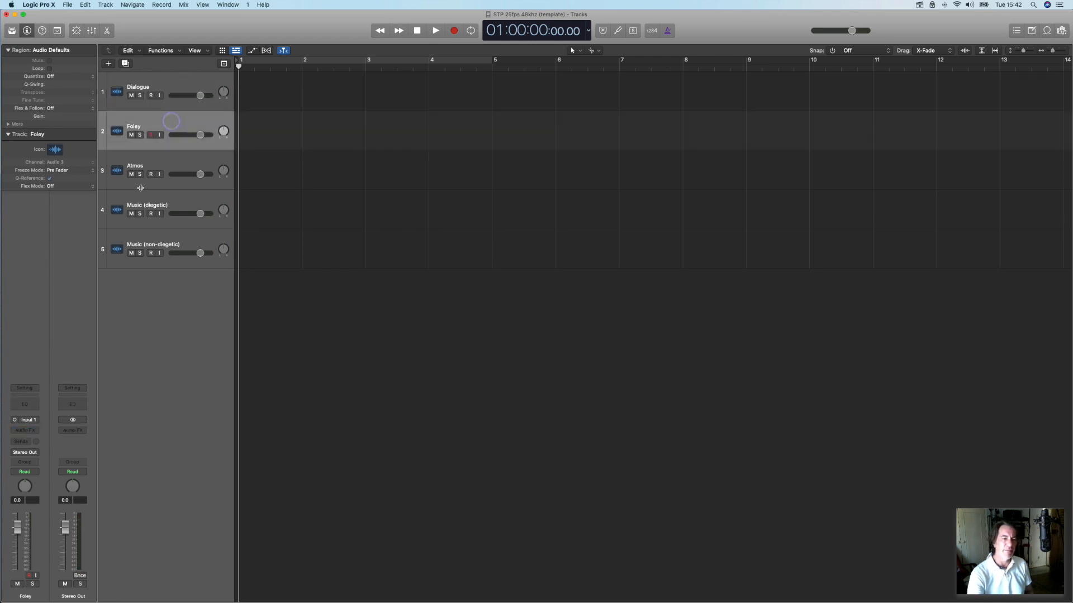
left_click(25, 403)
left_click(455, 130)
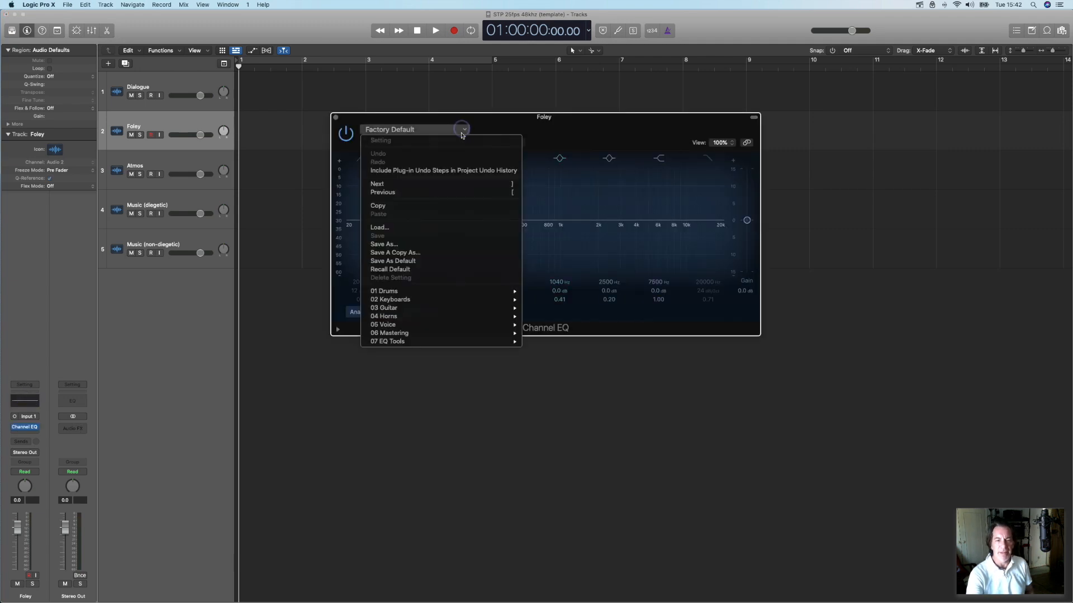
mouse_move(446, 295)
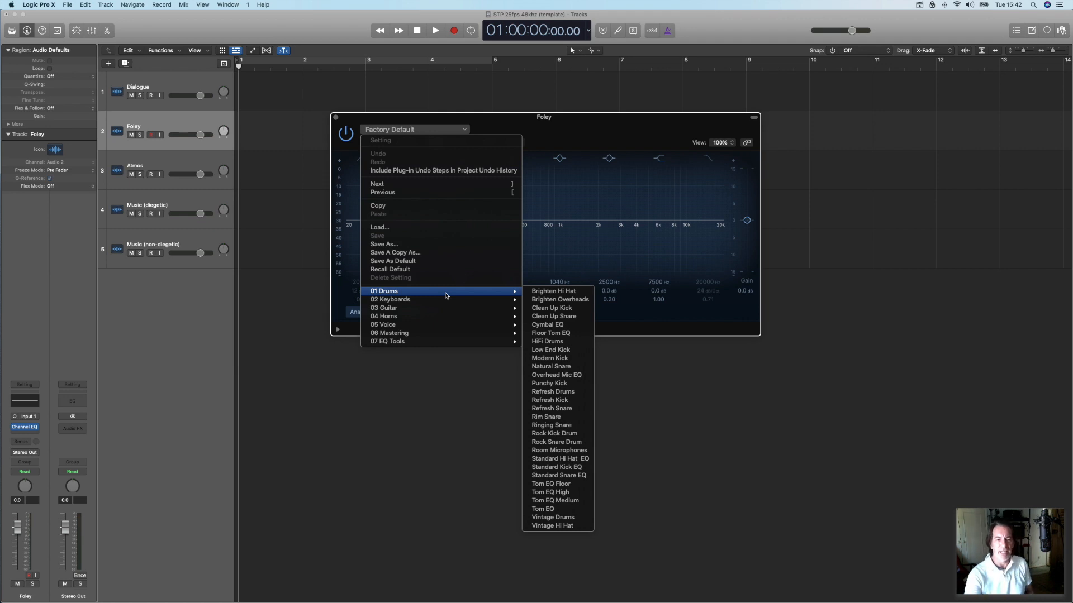
mouse_move(463, 345)
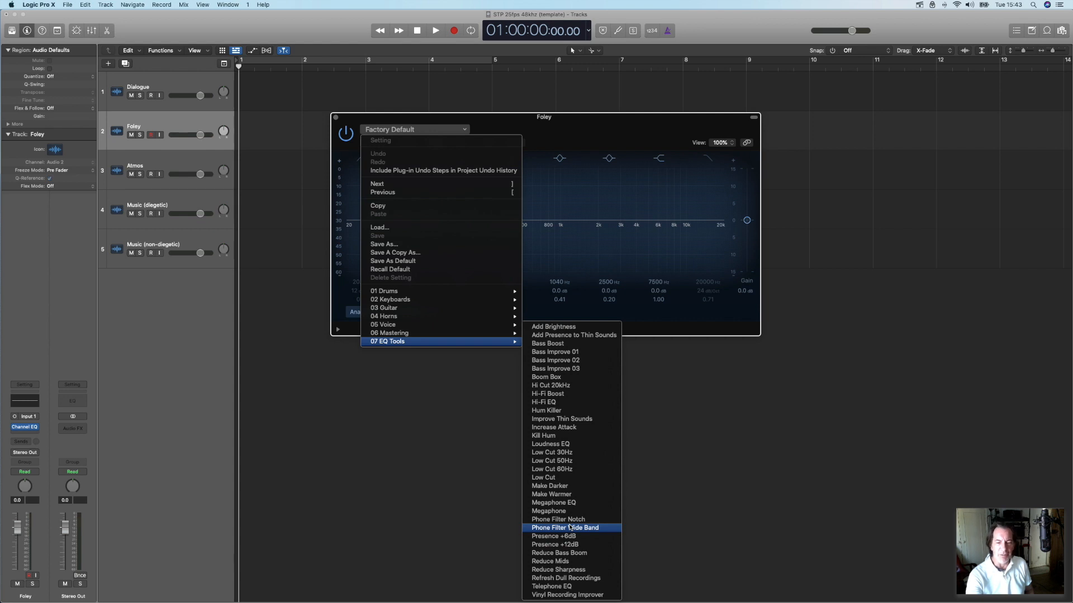
left_click(571, 571)
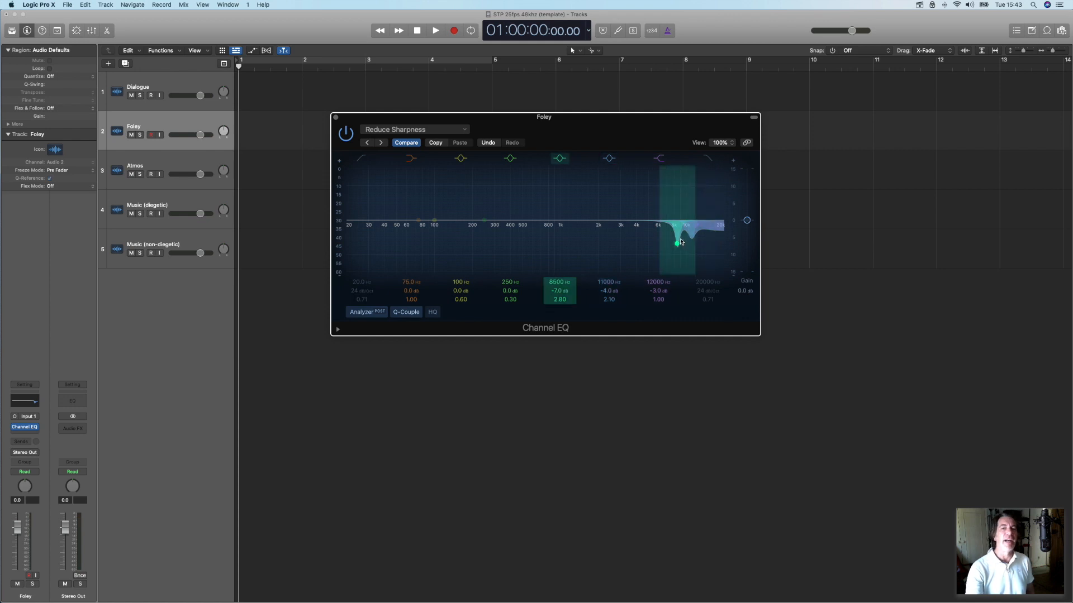
Open the Dialogue track's Channel EQ and place it below the Foley track's Channel EQ to compare their curves.
left_click(179, 88)
left_click(24, 395)
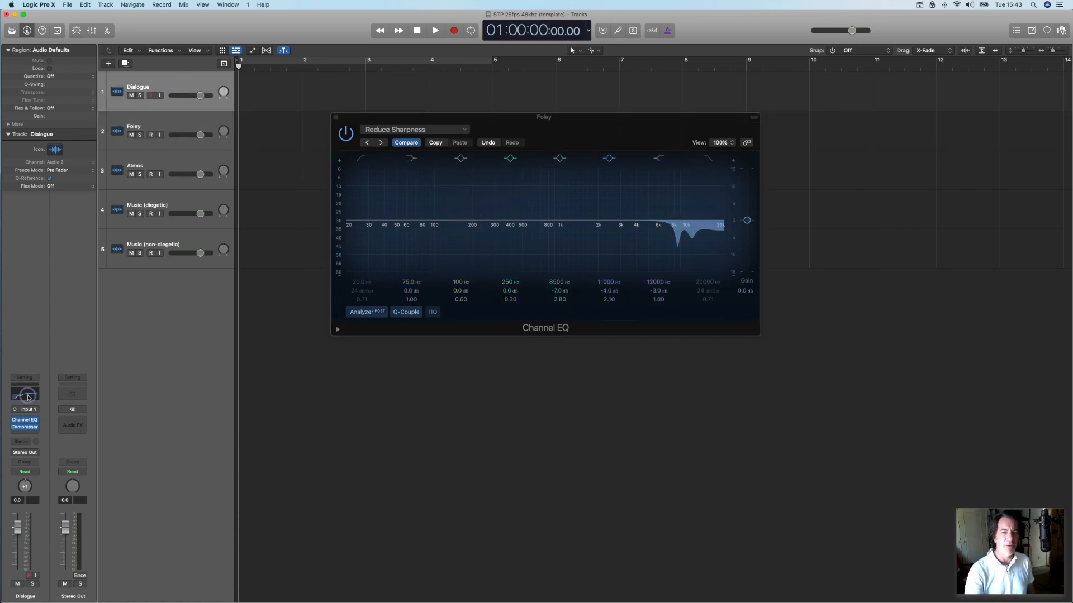
left_click_drag(503, 100, 392, 119)
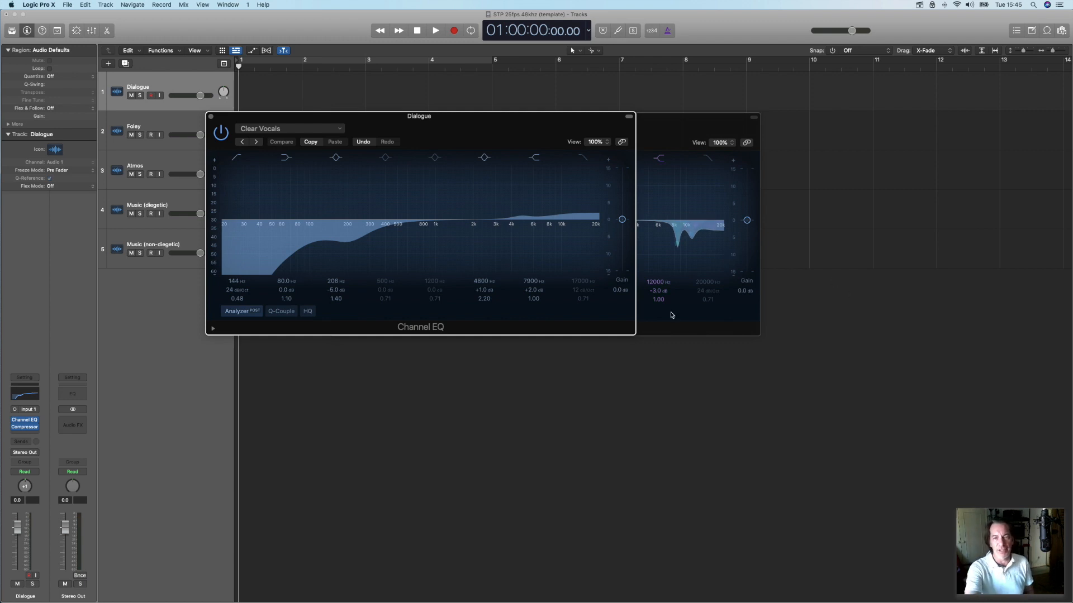
left_click_drag(551, 117, 675, 316)
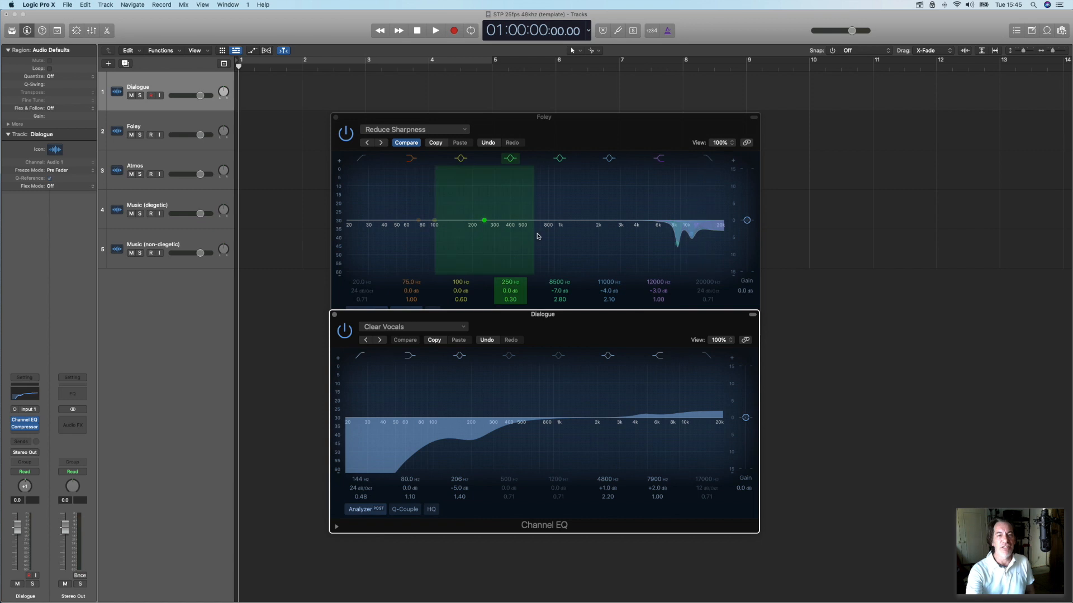
Try the Add Presence to Thin Sounds preset in the Foley track's Channel EQ and return to Reduce Sharpness.
left_click(465, 130)
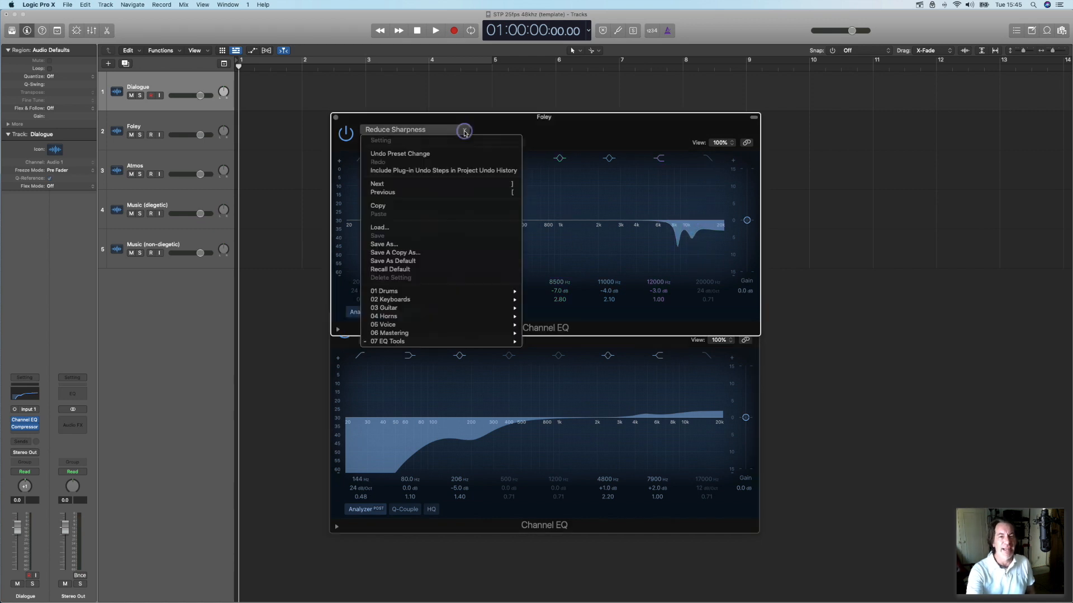
mouse_move(485, 343)
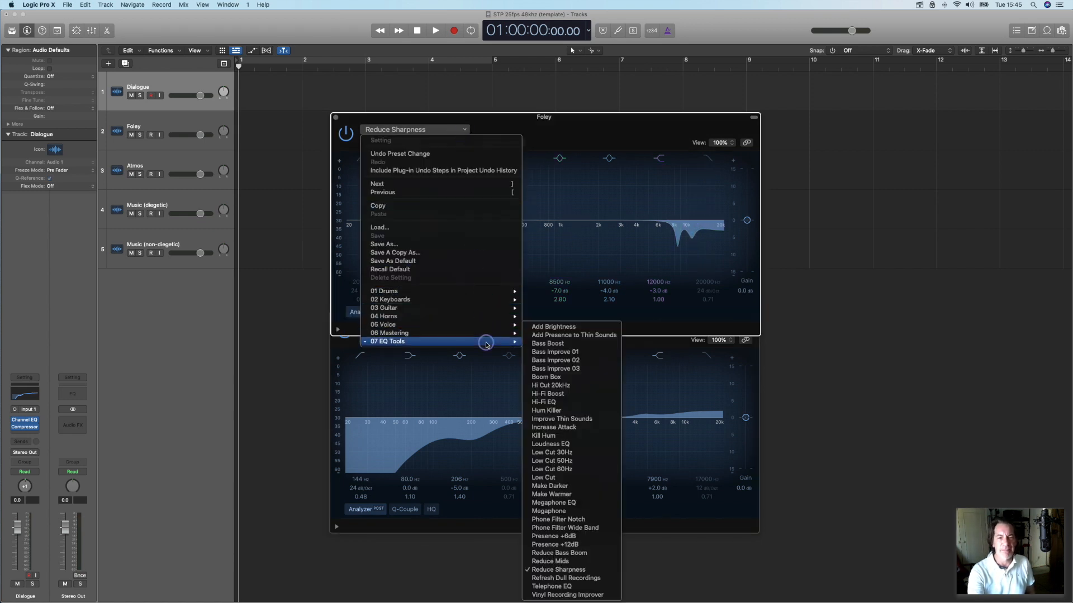
left_click(574, 335)
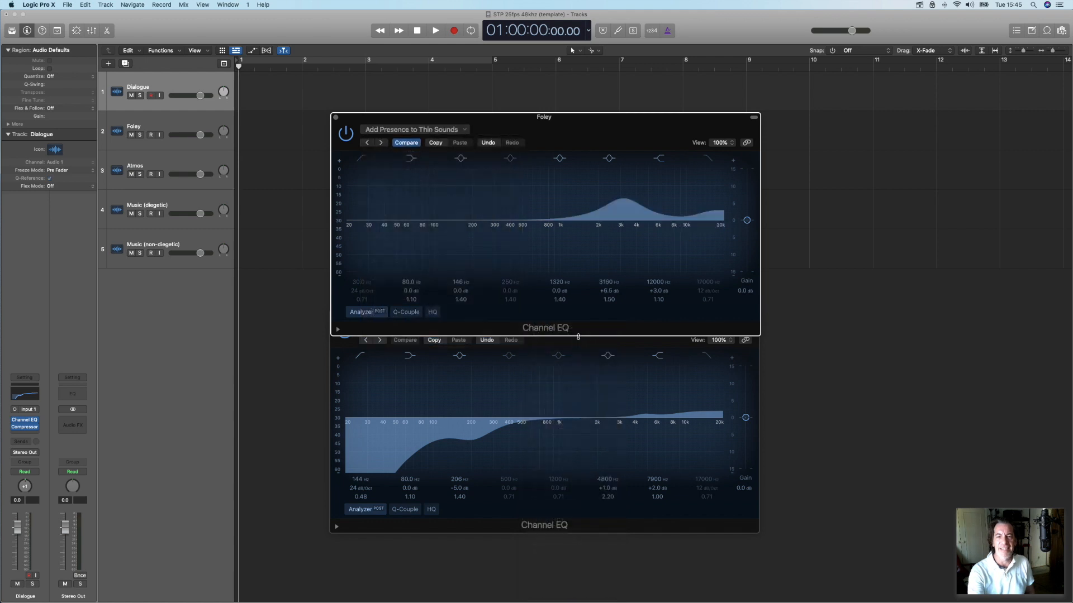
left_click(464, 130)
mouse_move(484, 341)
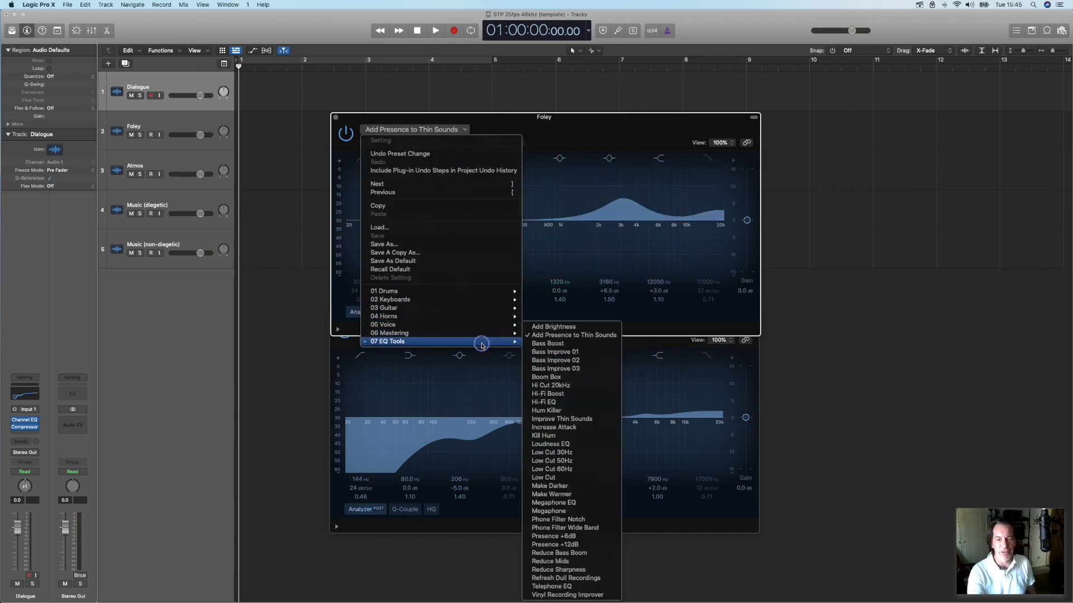
left_click(609, 570)
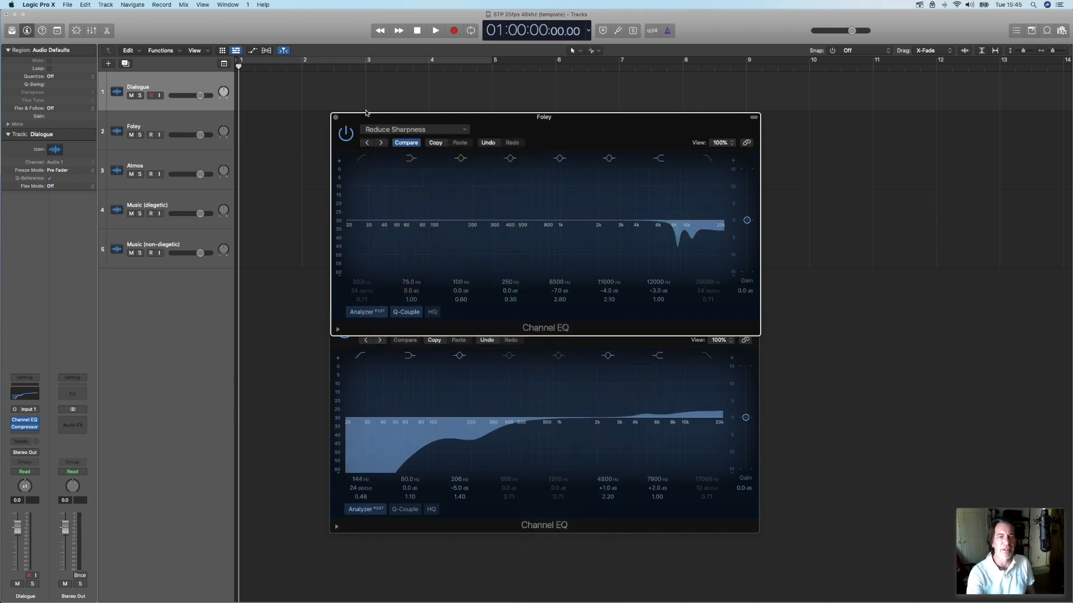
Close both Channel EQ windows and insert a mono Compressor on the Foley track, leaving it at Factory Default.
left_click(336, 118)
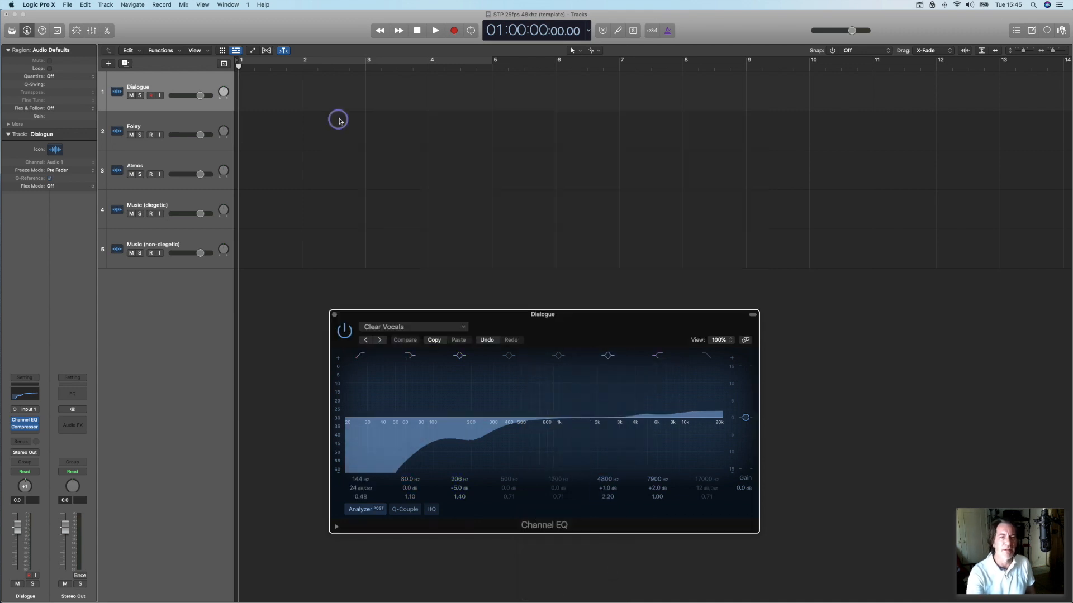
left_click(335, 315)
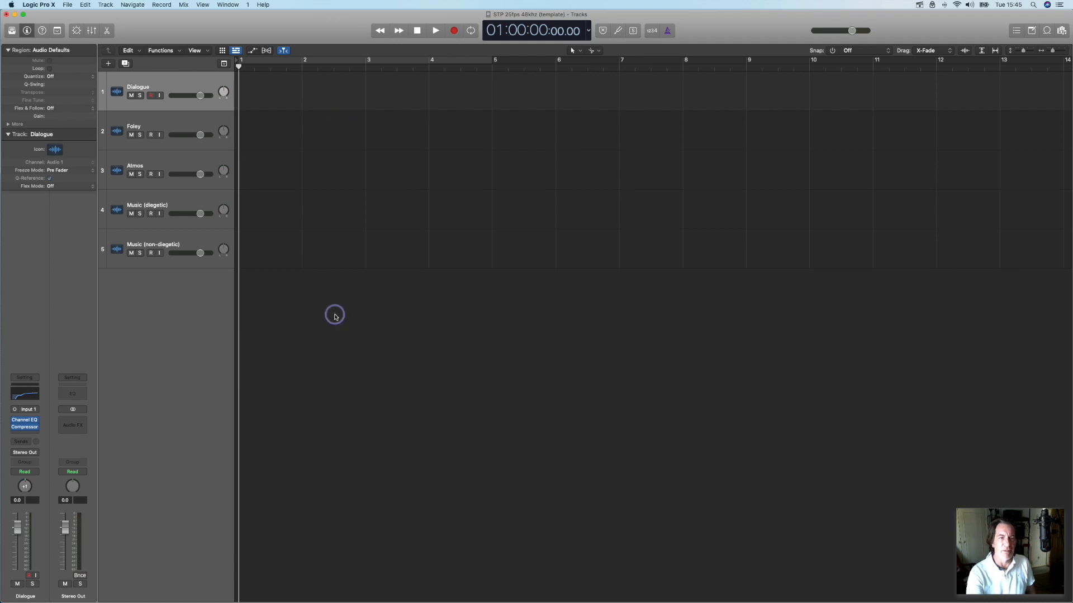
left_click(180, 128)
left_click(30, 428)
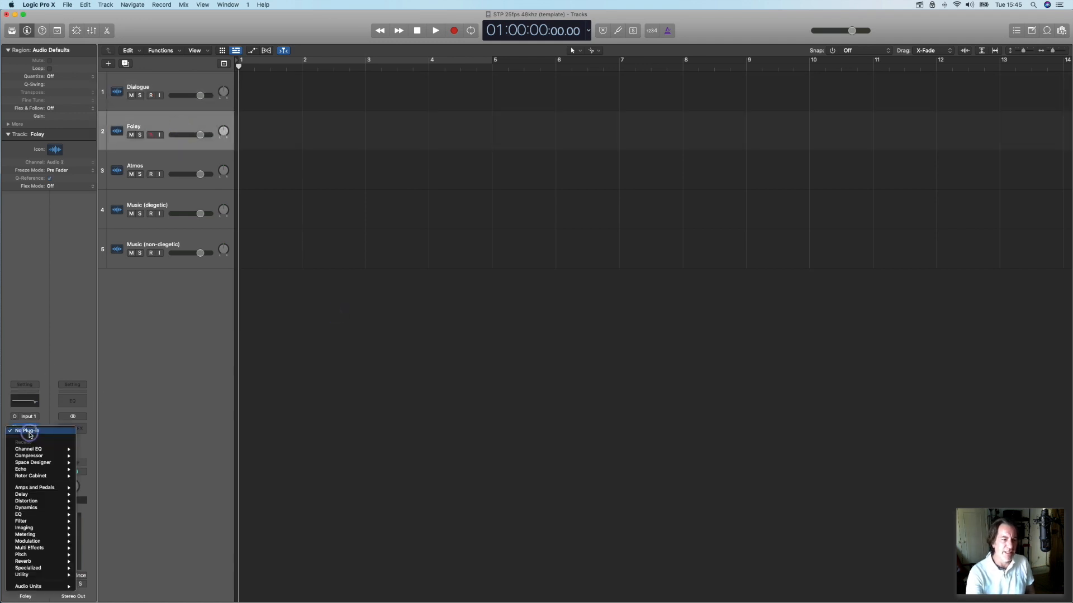
mouse_move(35, 457)
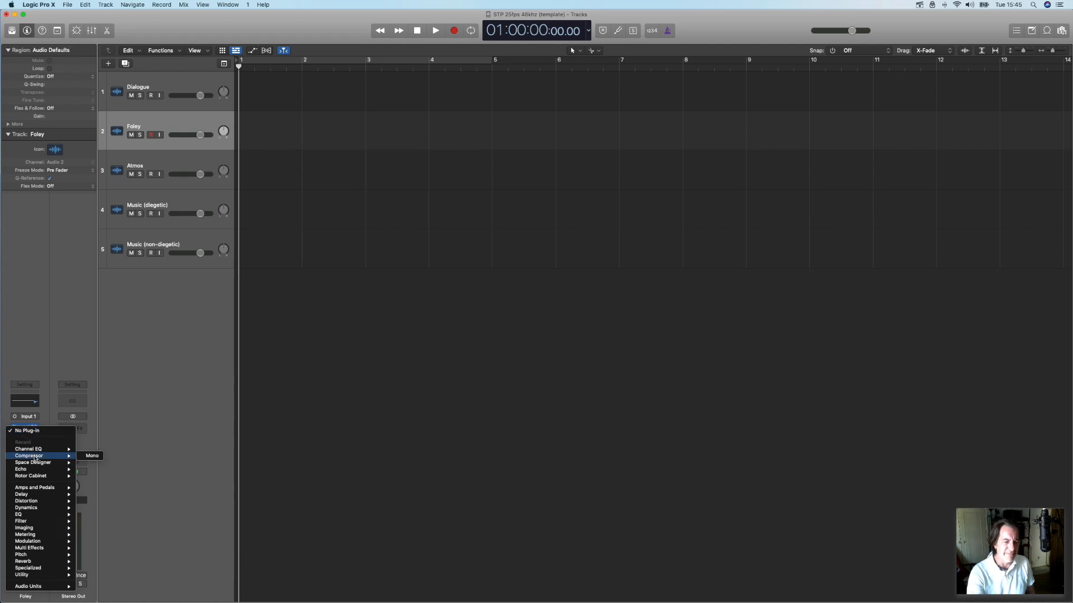
left_click(92, 456)
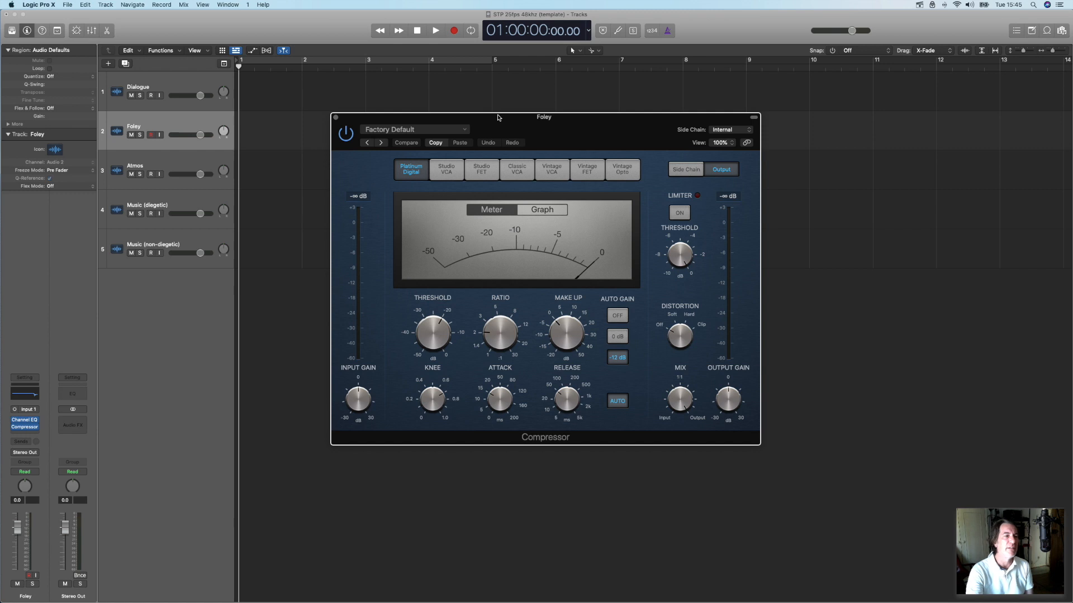
left_click_drag(496, 117, 475, 111)
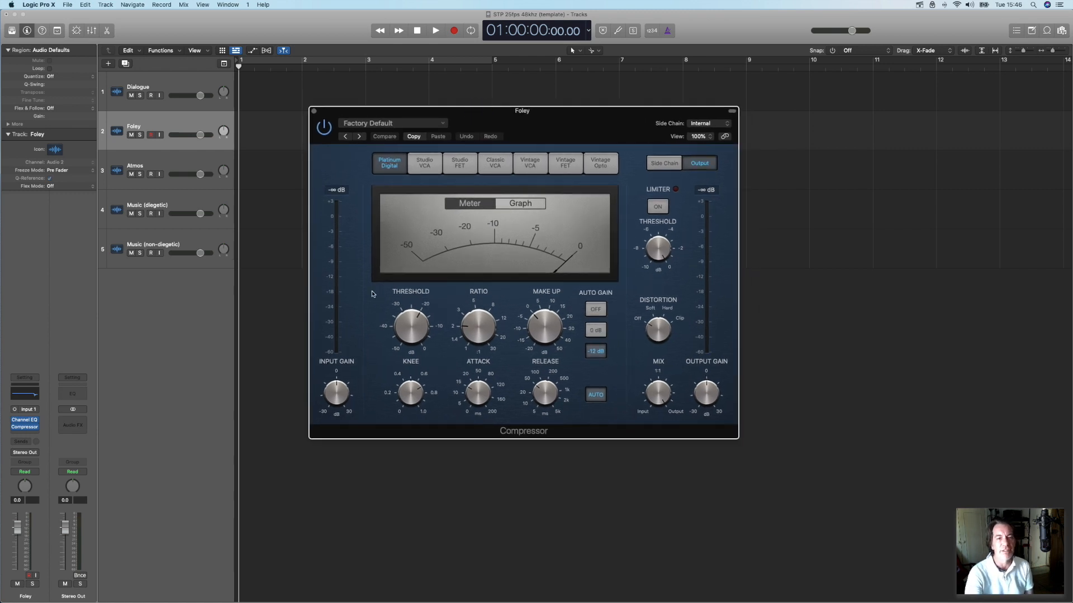
mouse_move(474, 343)
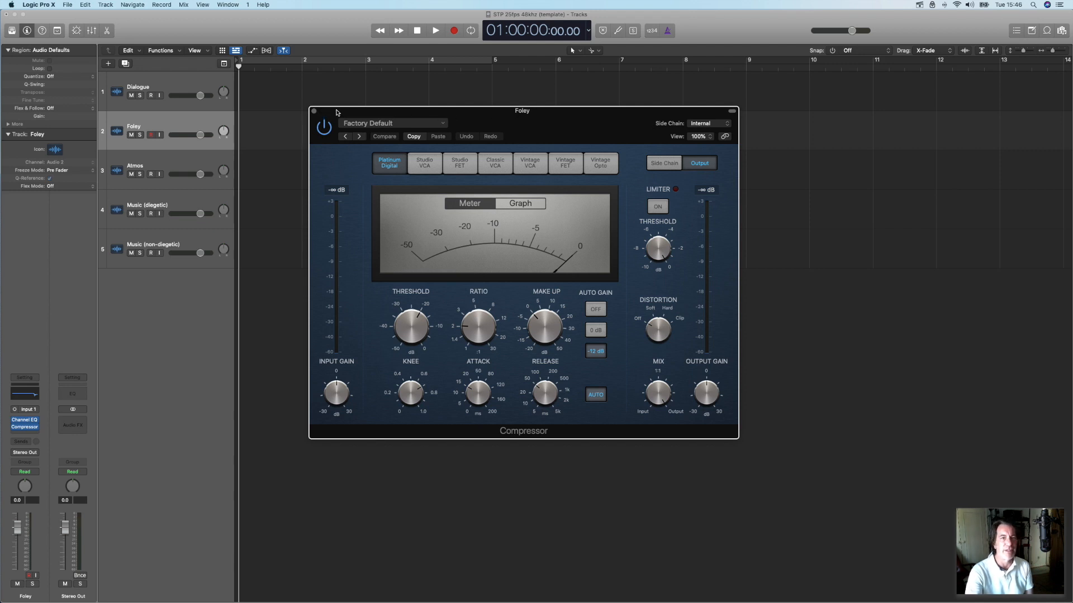
left_click(314, 111)
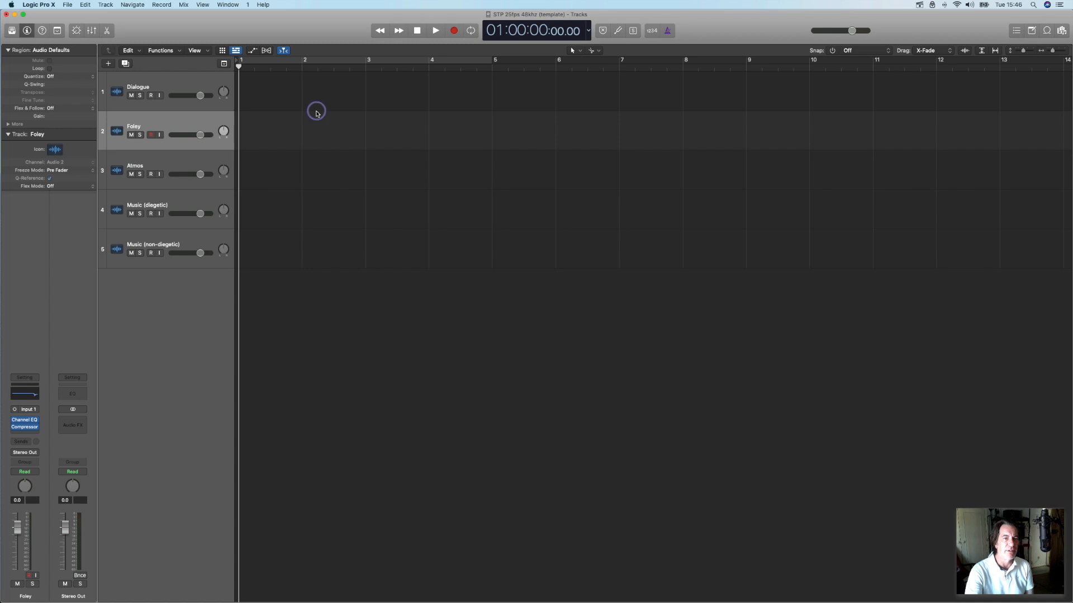
Switch the Atmos track's channel mode from mono to stereo.
left_click(200, 164)
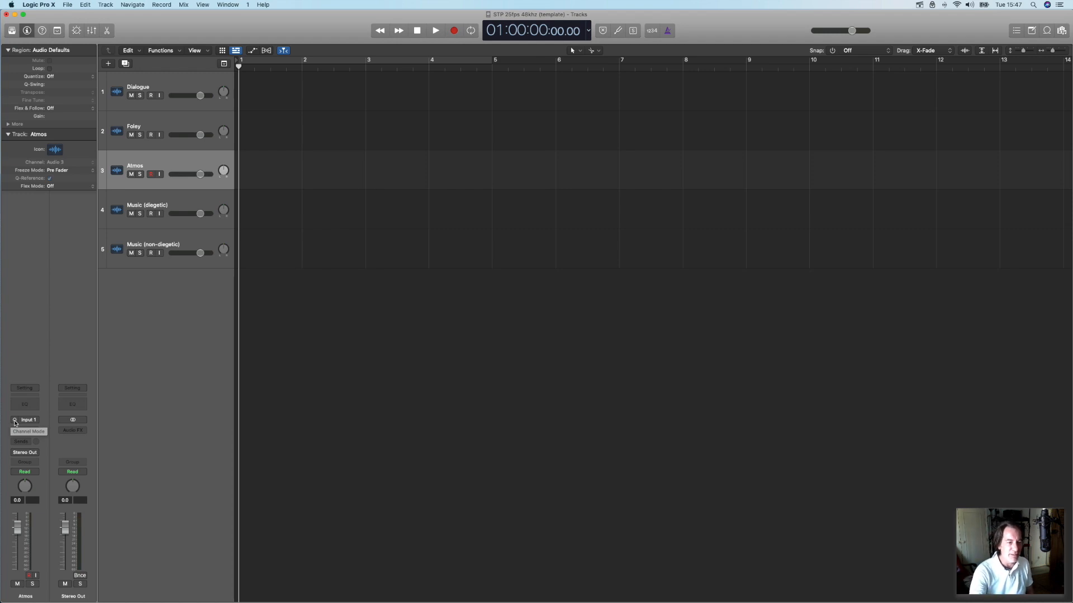
left_click(15, 420)
left_click(15, 420)
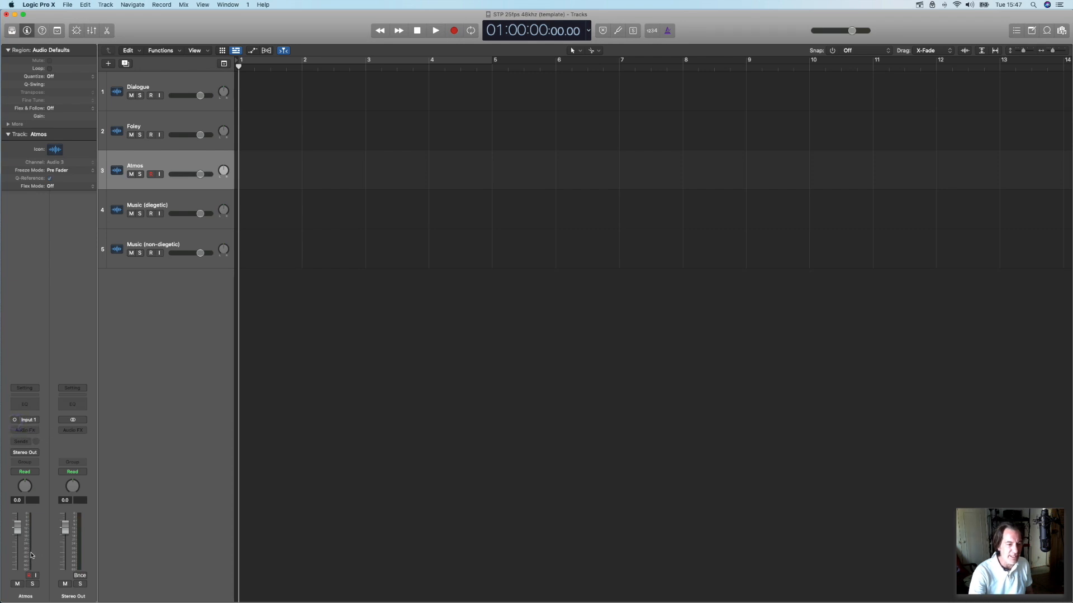
left_click(14, 420)
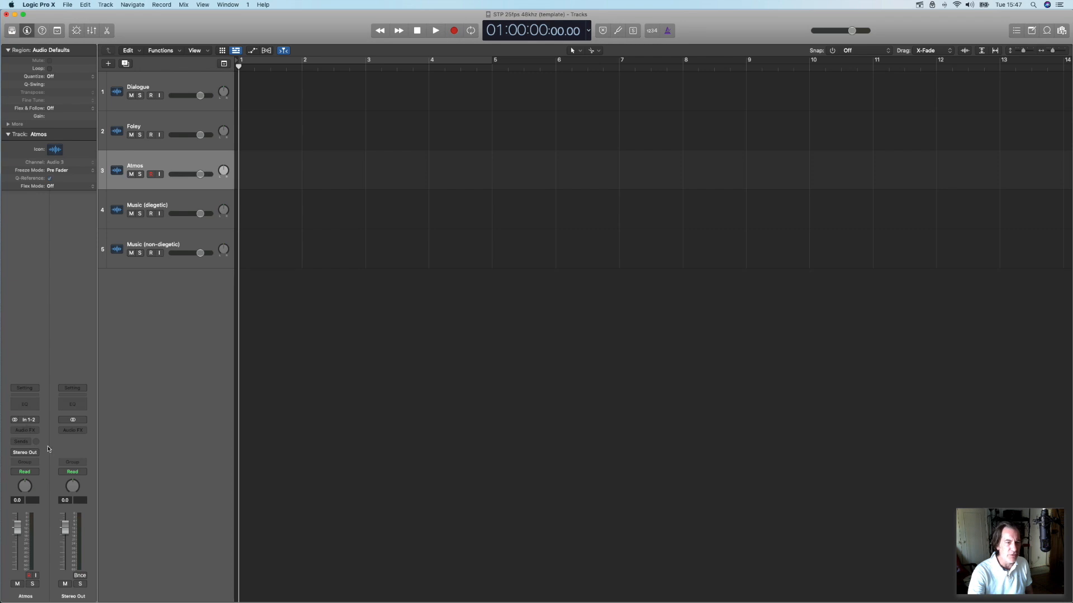
Insert a Channel EQ on the Atmos track with the Reduce Mids preset and move its high shelf to 10600 Hz at +2.5 dB.
left_click(27, 404)
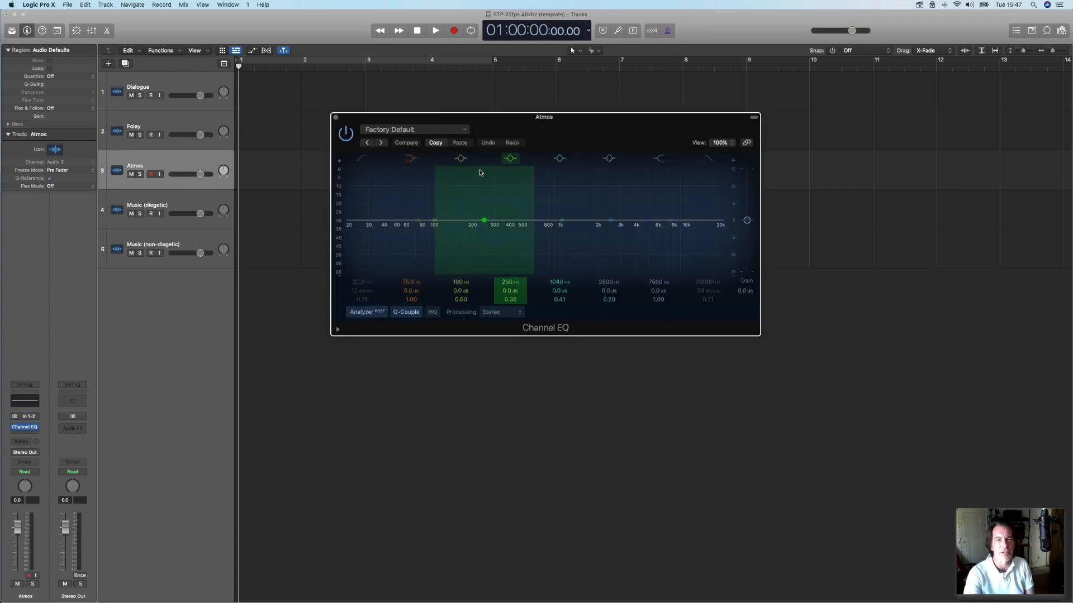
left_click(466, 129)
mouse_move(461, 325)
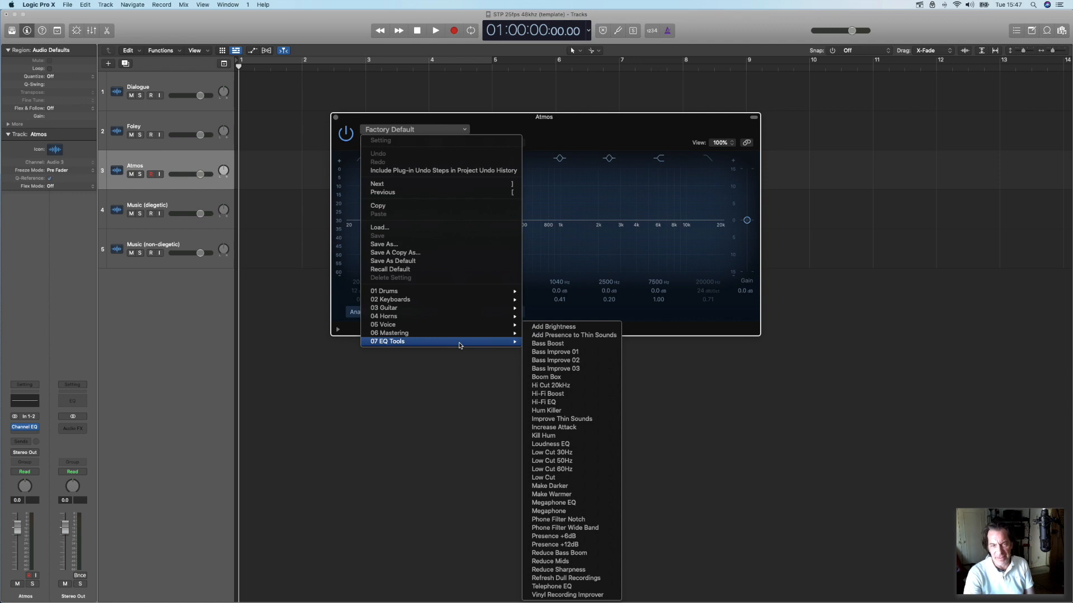
mouse_move(455, 301)
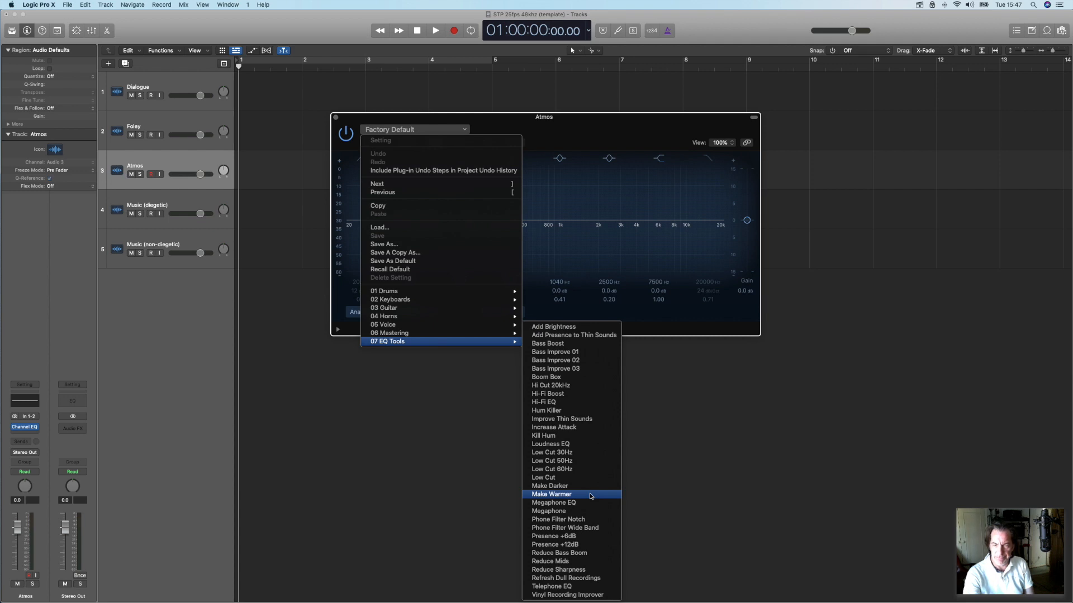
left_click(585, 562)
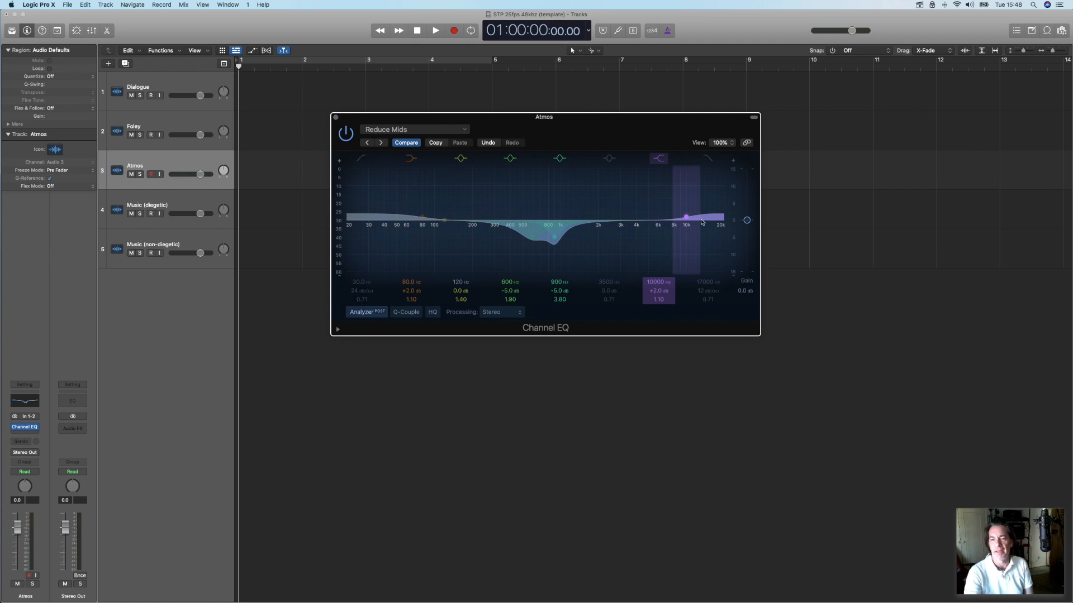
mouse_move(687, 219)
left_mouse_down()
mouse_move(692, 241)
mouse_move(690, 216)
left_mouse_up()
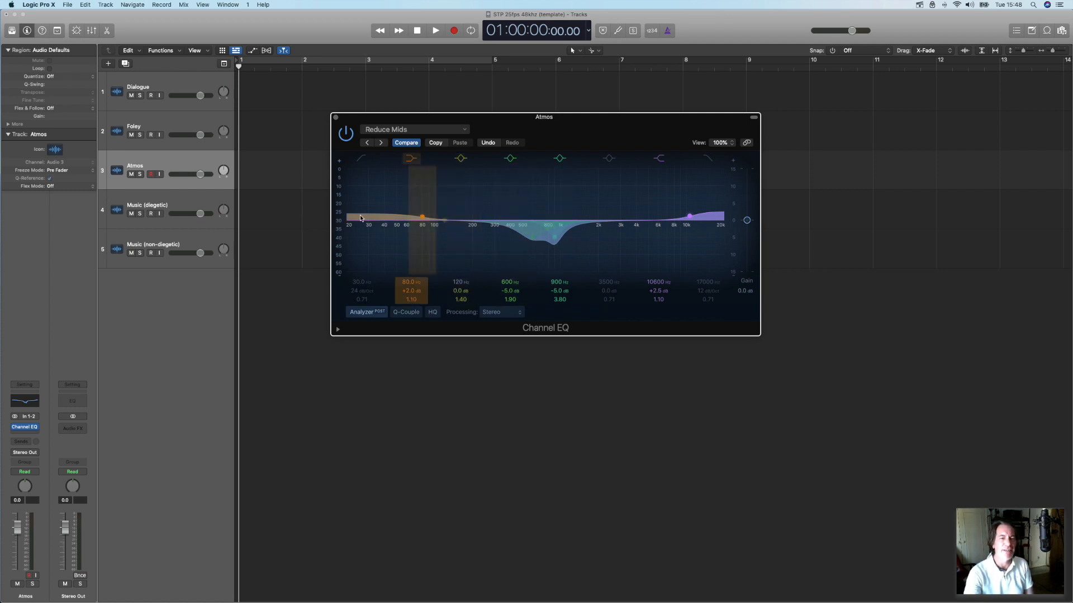
Load the Reduce Bass Boom preset in the Atmos track's Channel EQ and close its window.
left_click(454, 130)
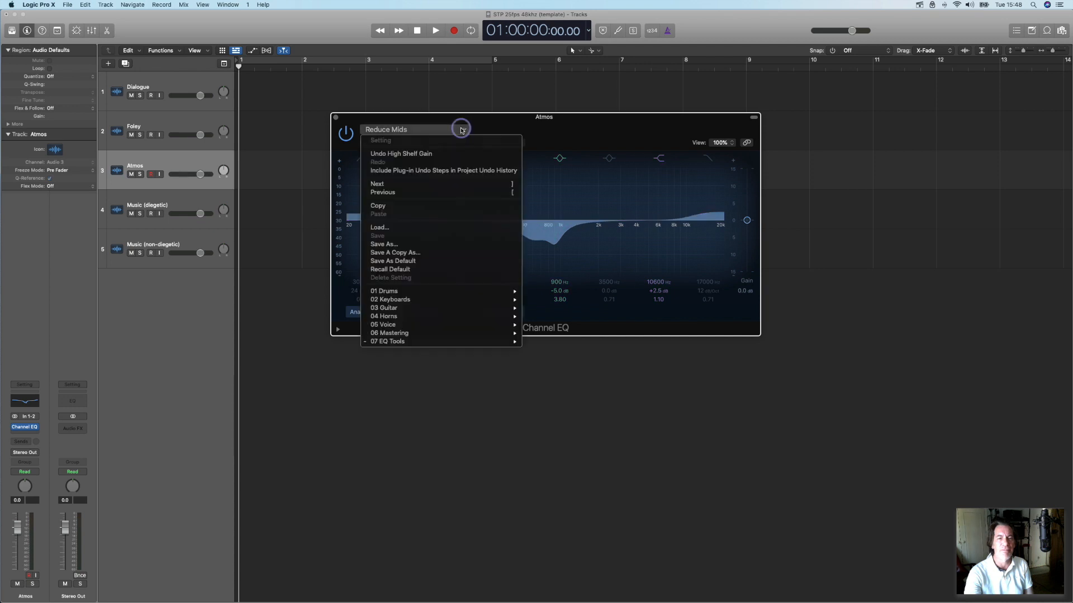
mouse_move(451, 347)
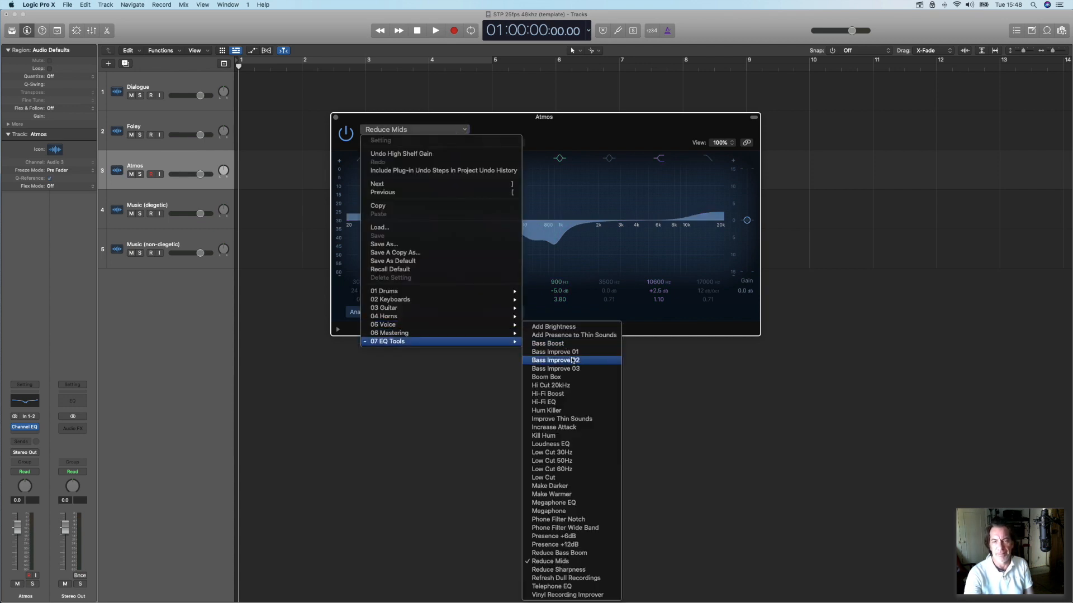
left_click(566, 554)
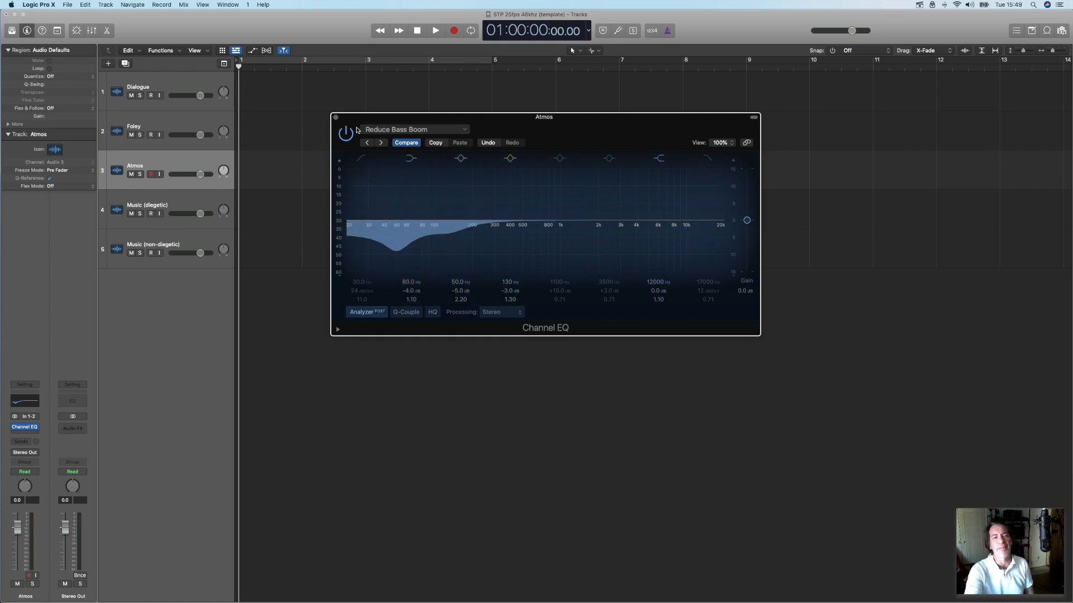
left_click(336, 118)
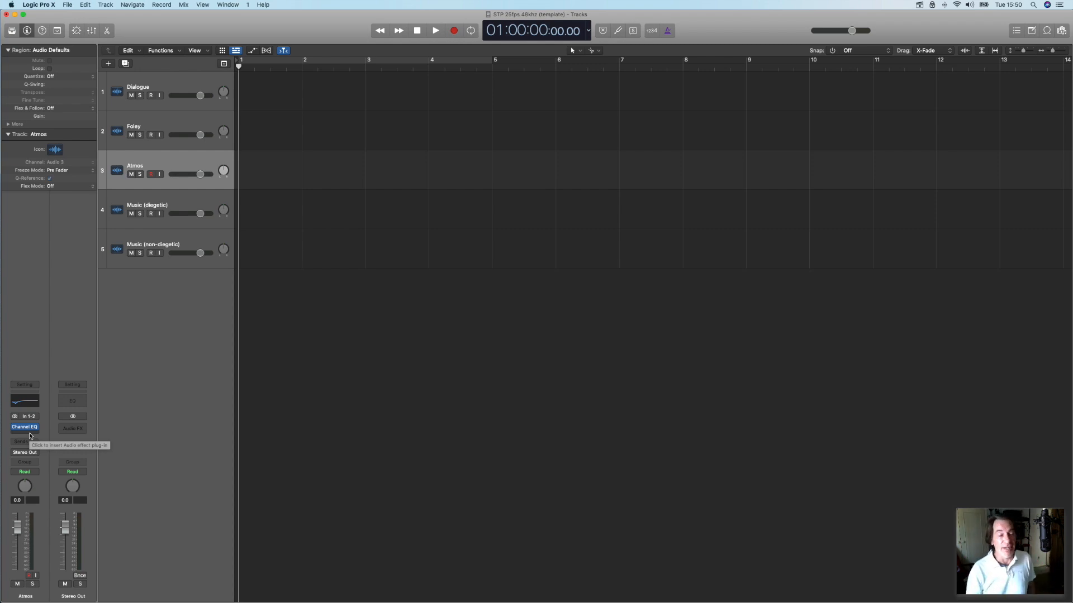
Insert a stereo Compressor with the Platinum Orchestral preset on the Atmos track and turn on its limiter.
left_click(30, 436)
mouse_move(31, 457)
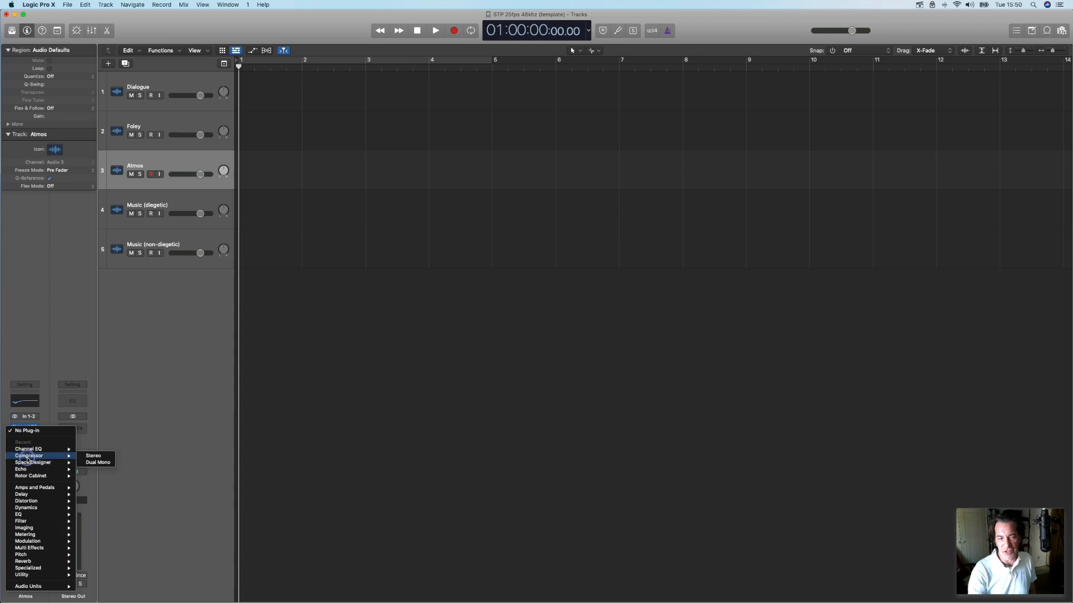
left_click(93, 456)
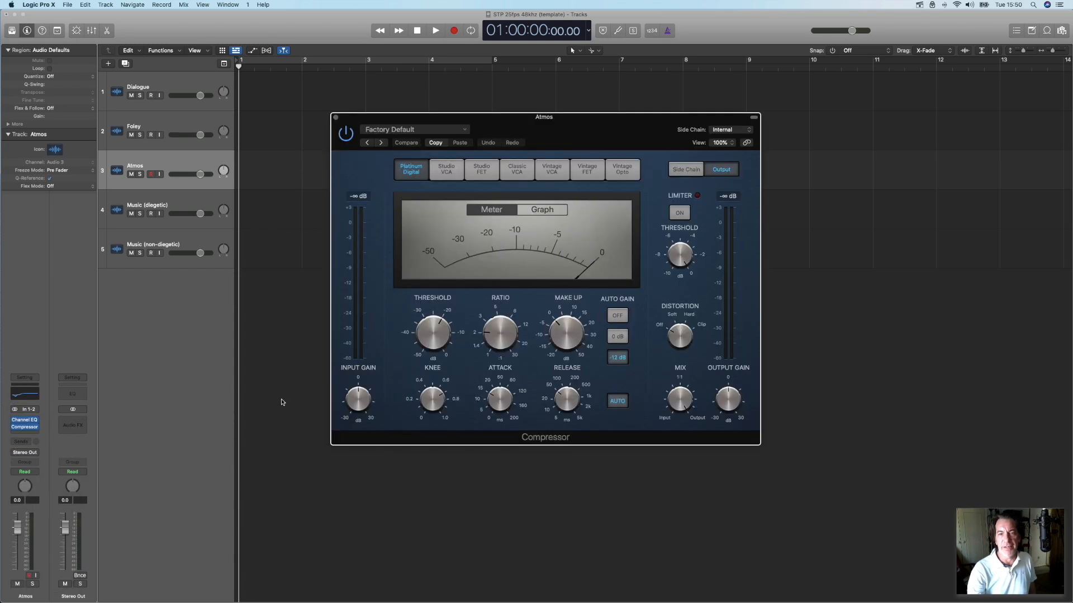
left_click_drag(491, 121, 466, 88)
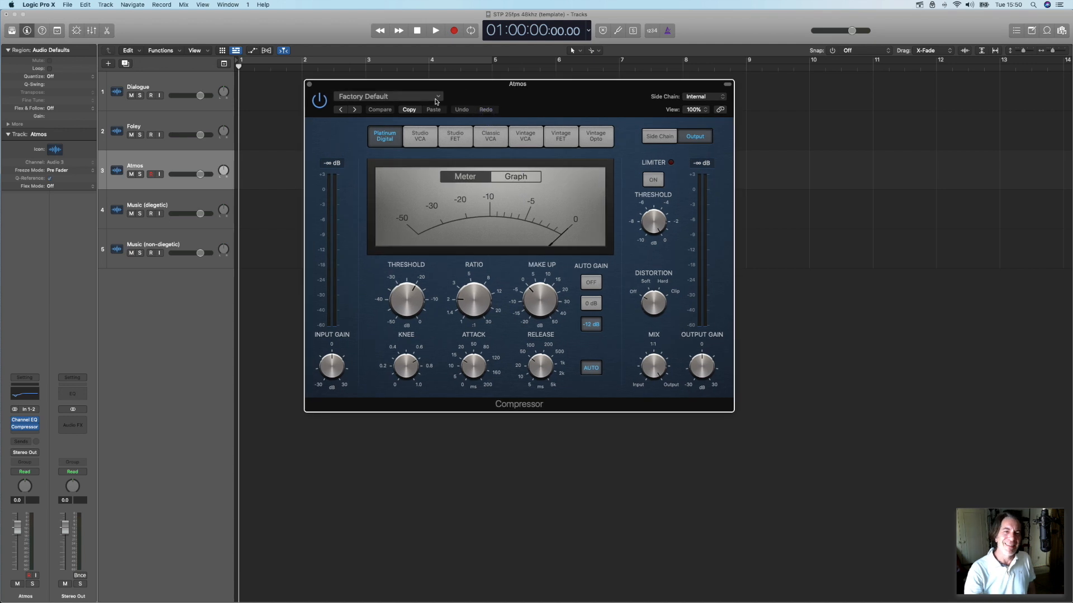
left_click(437, 98)
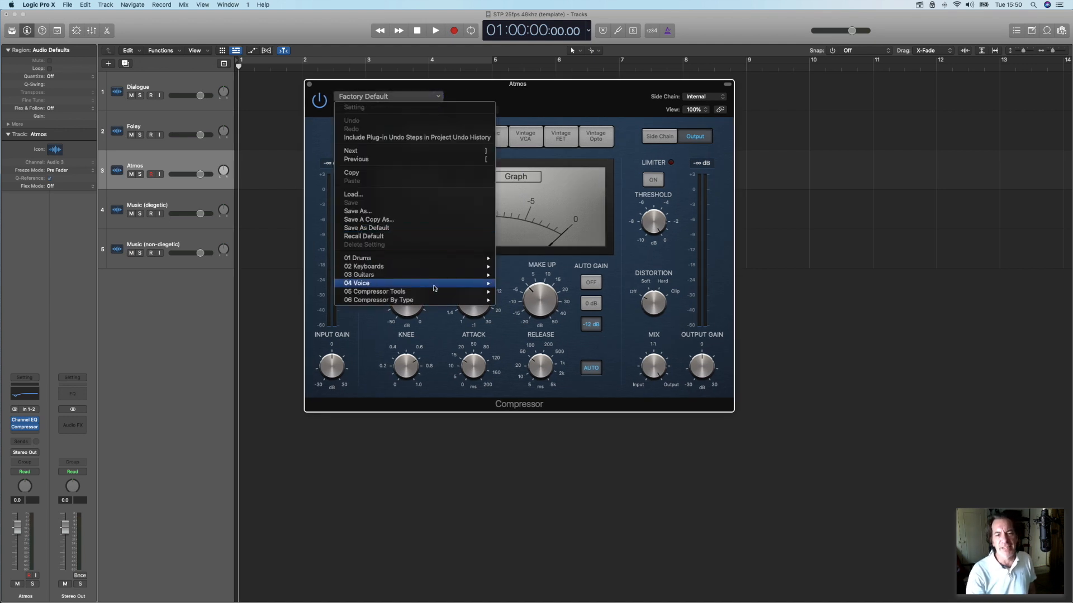
mouse_move(432, 302)
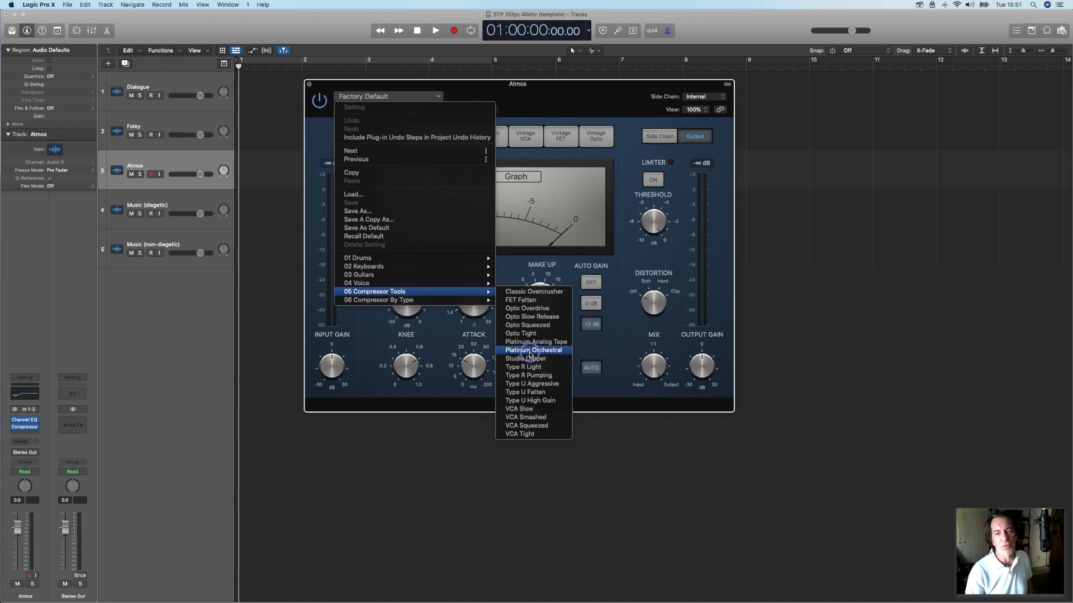
left_click(530, 352)
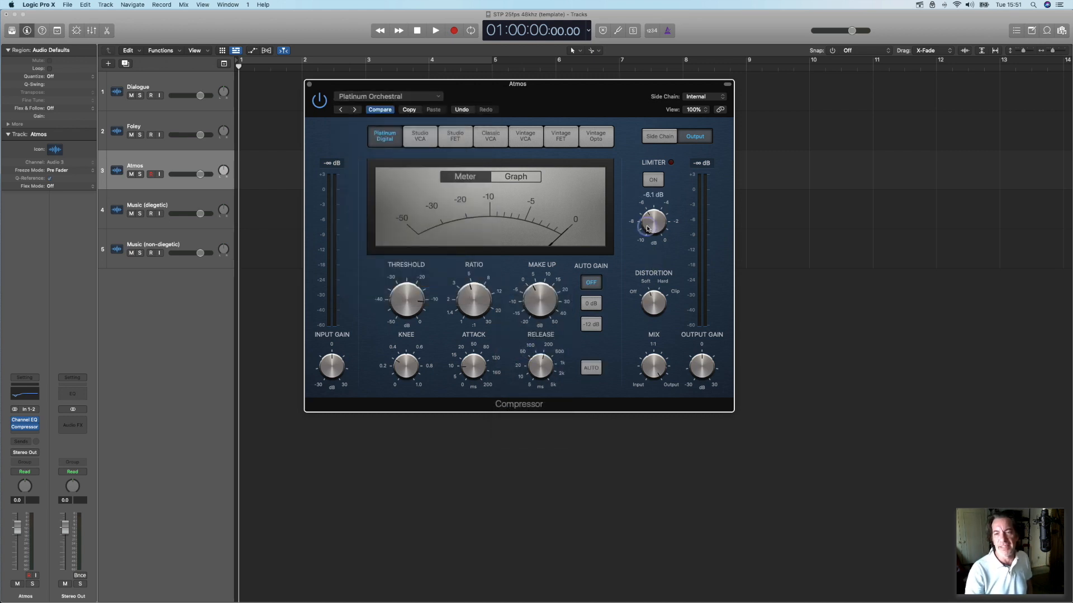
left_click(654, 180)
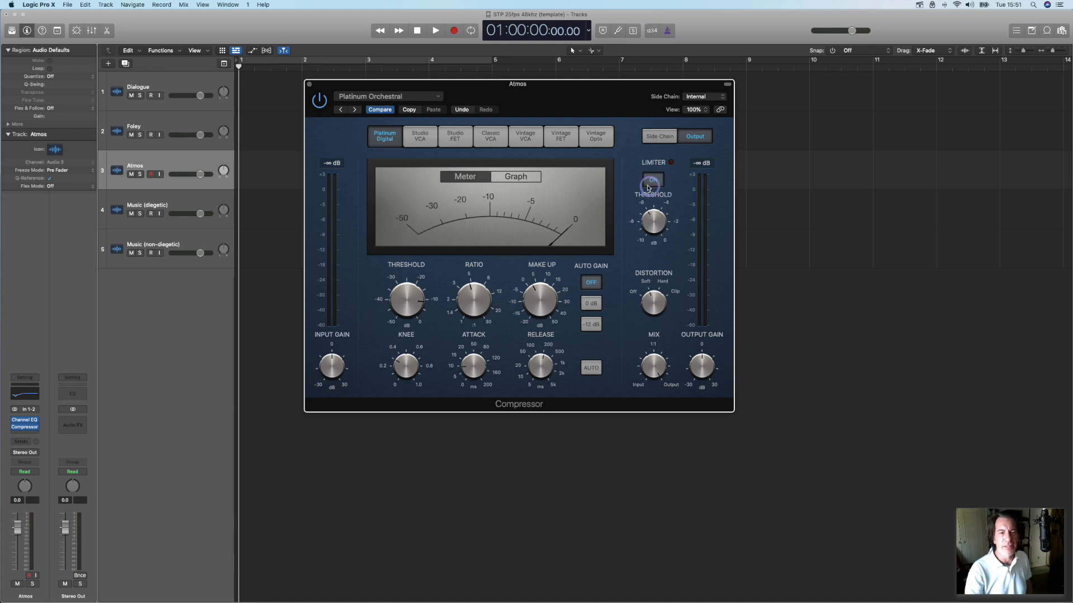
Turn on the limiter in the Foley track's Compressor, lower its limiter threshold and close the window.
left_click(157, 130)
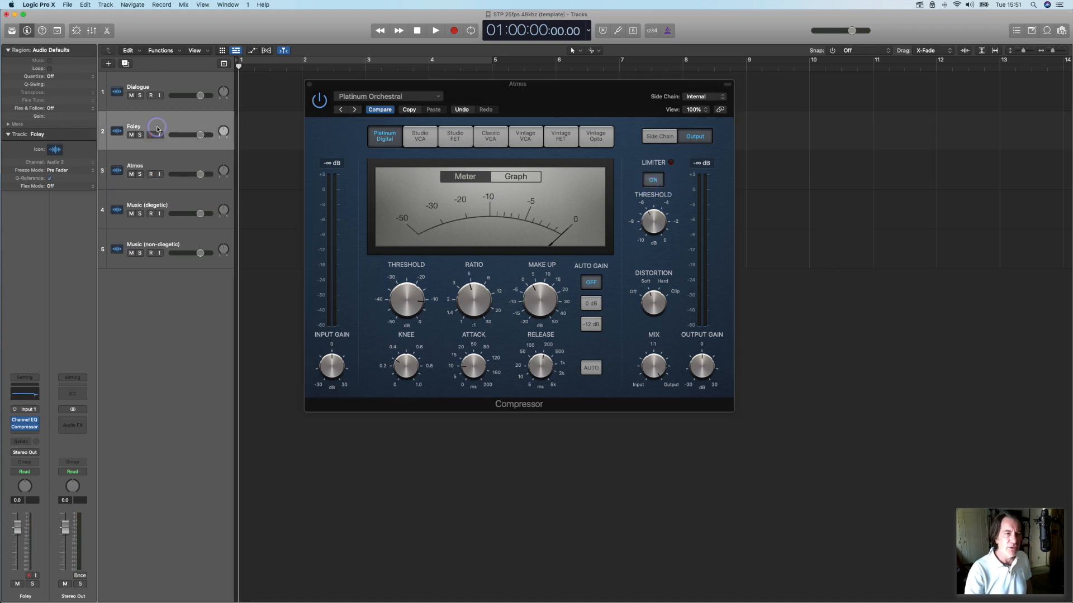
left_click(26, 428)
left_click_drag(551, 111, 811, 184)
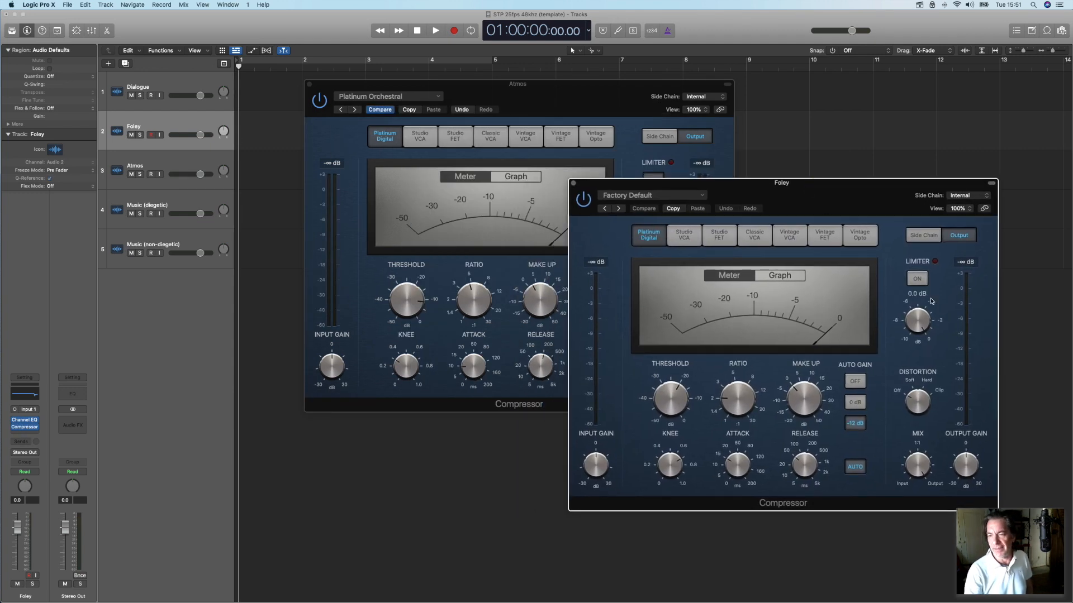
left_click(917, 279)
left_click_drag(912, 322, 913, 376)
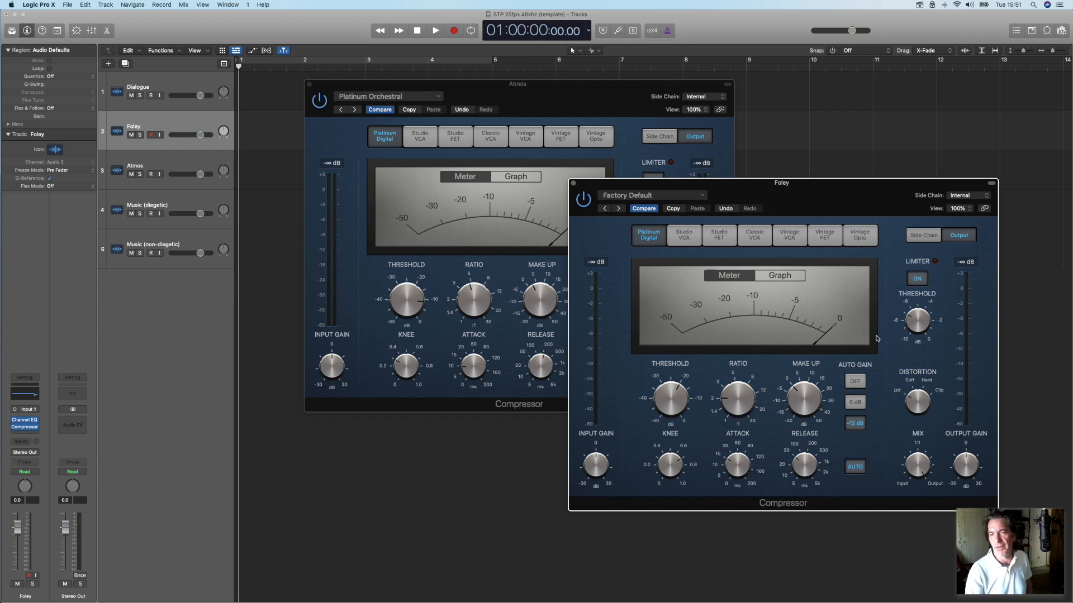
left_click(572, 182)
Adjust the limiter threshold in the Atmos track's Compressor and close its window.
mouse_move(671, 228)
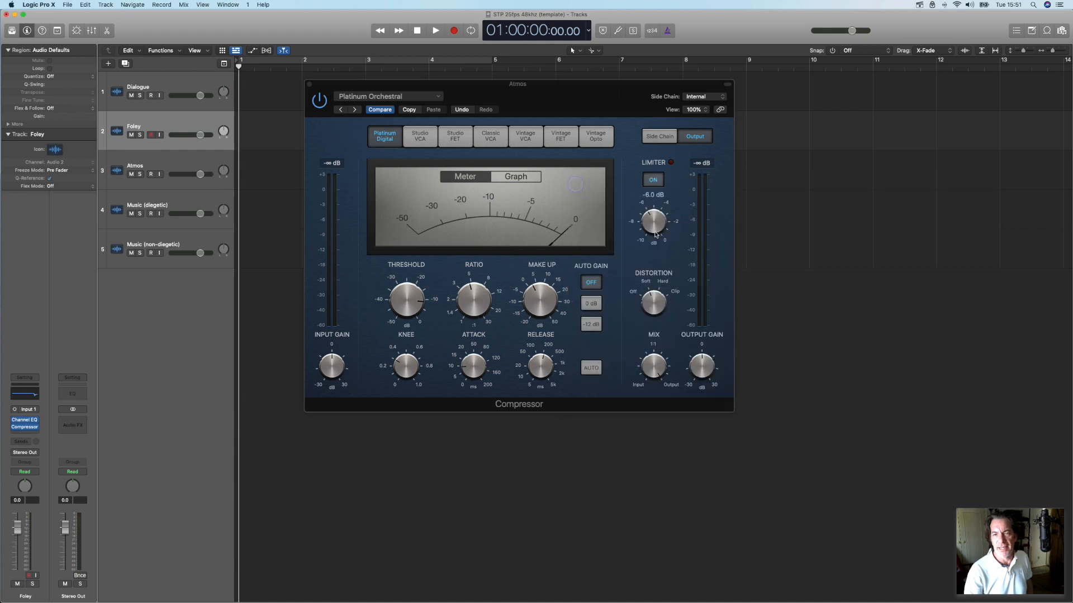
left_click_drag(663, 223, 662, 255)
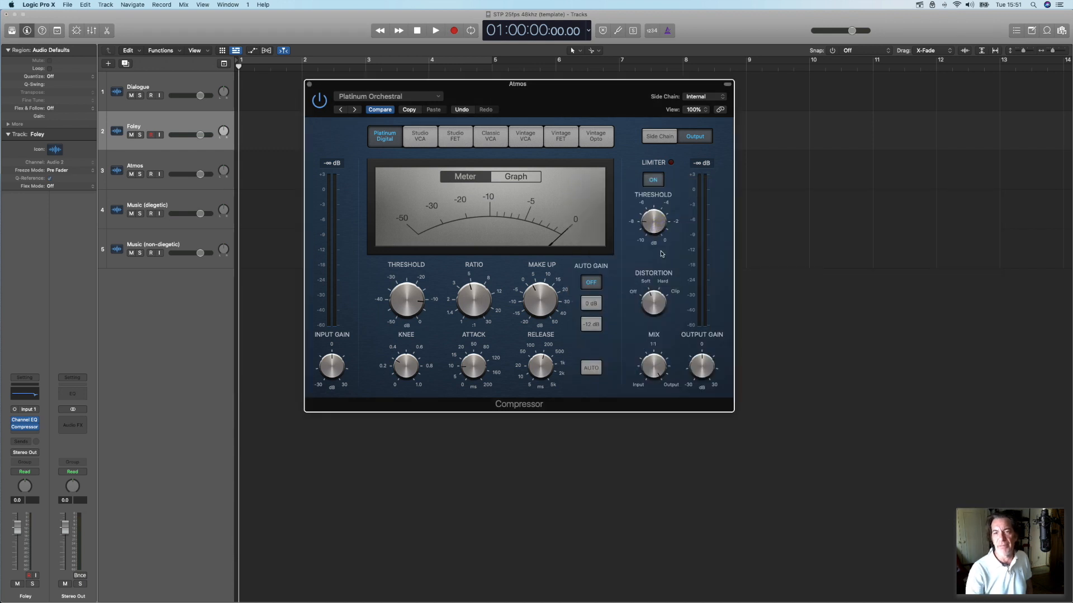
left_click(310, 86)
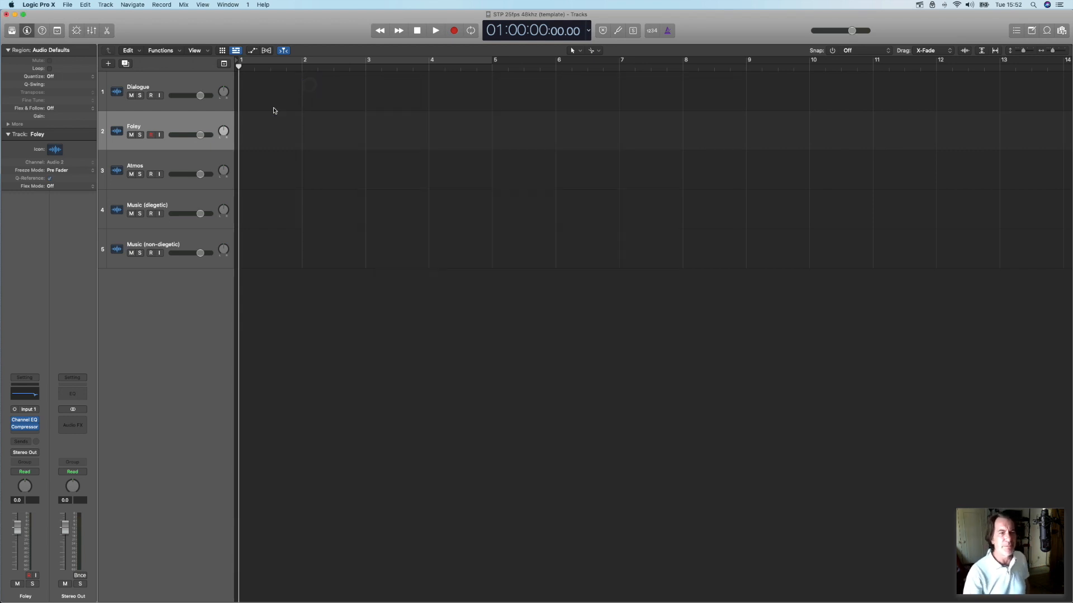
left_click(193, 160)
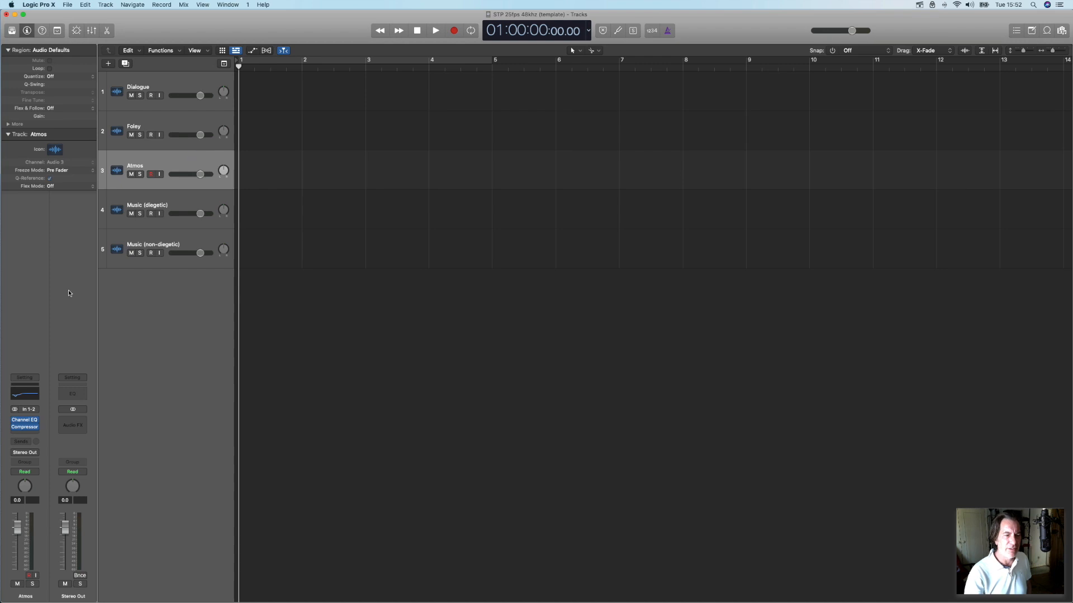
left_click(170, 126)
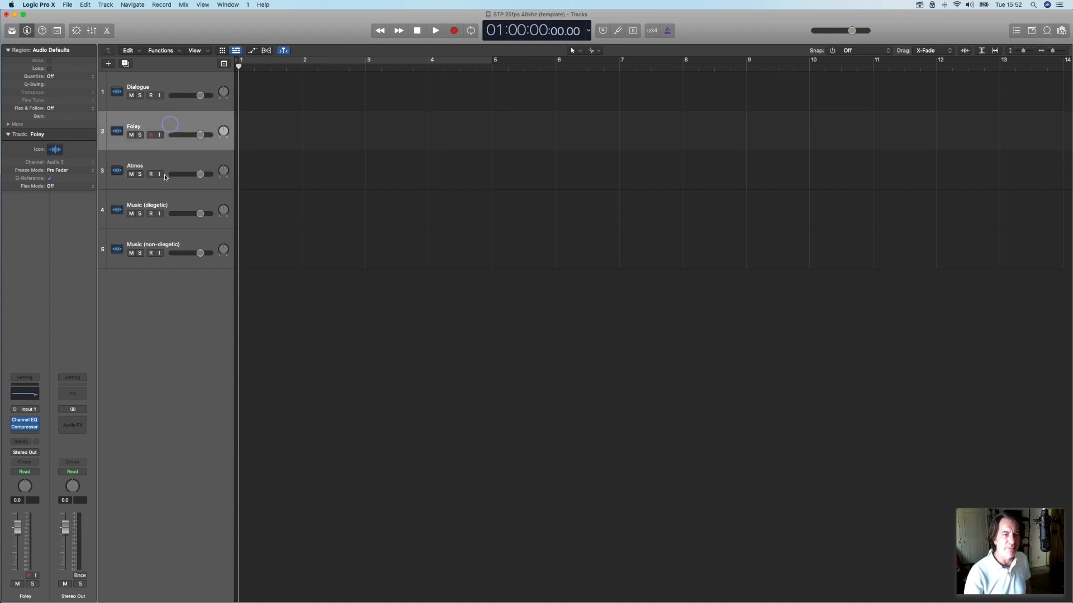
left_click(174, 205)
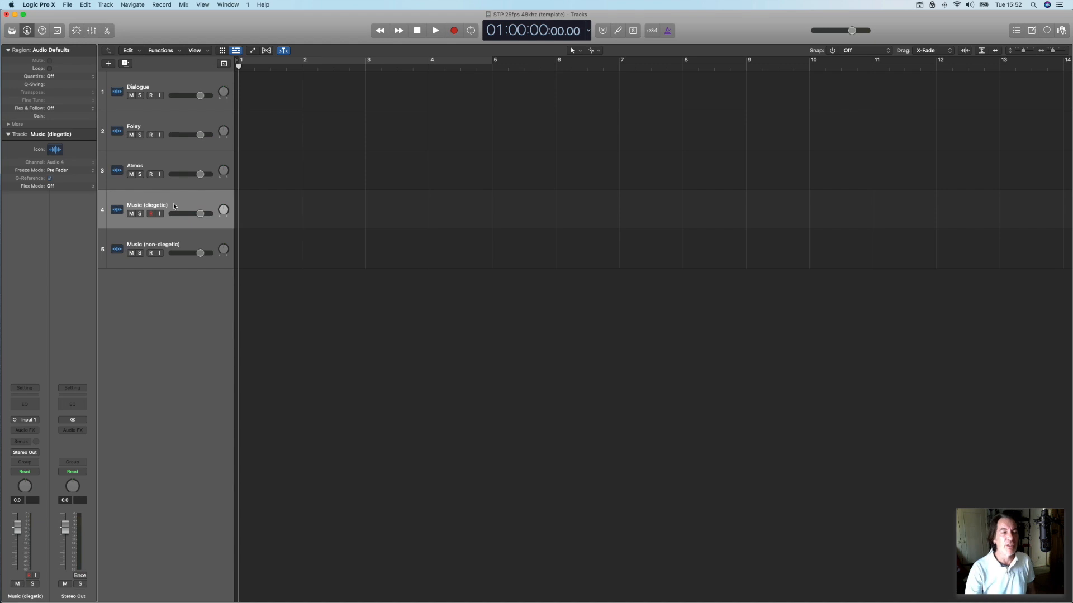
left_click(182, 244)
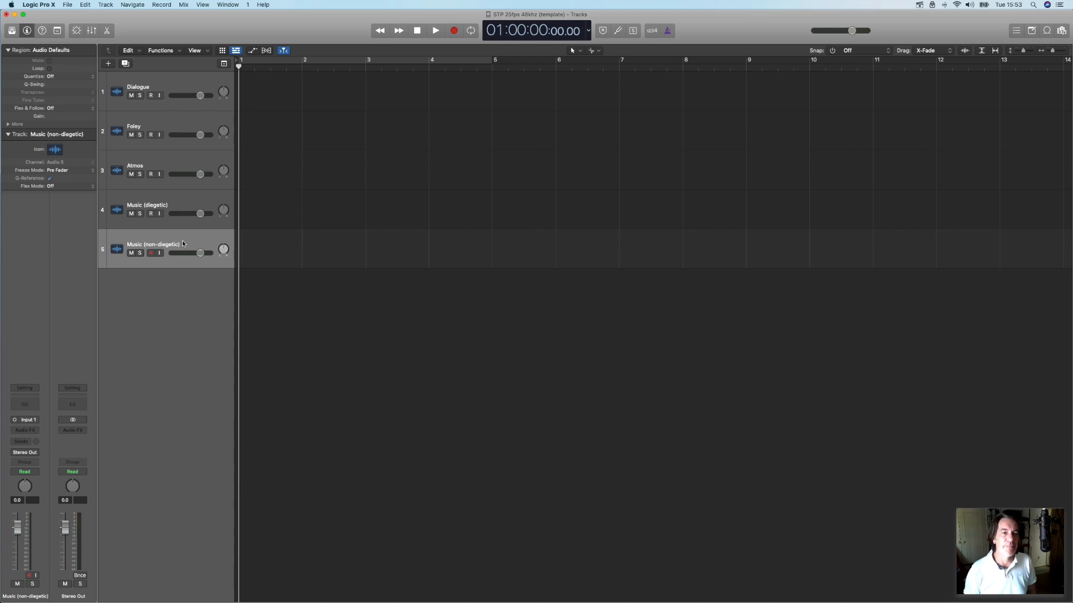
Duplicate the Foley track with its plug-in settings and delete the duplicate.
left_click(178, 128)
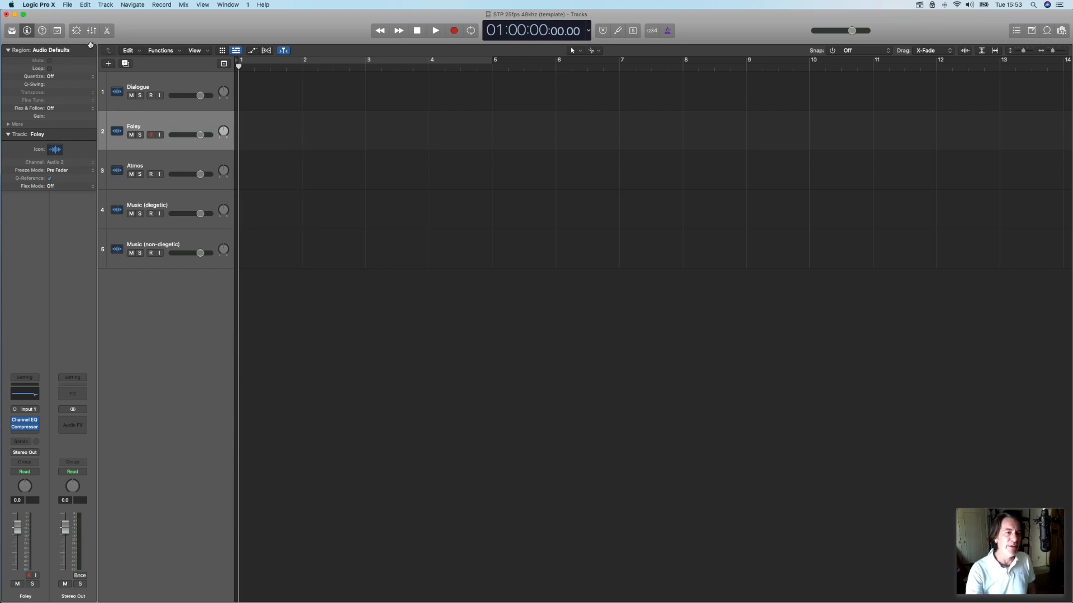
left_click(125, 63)
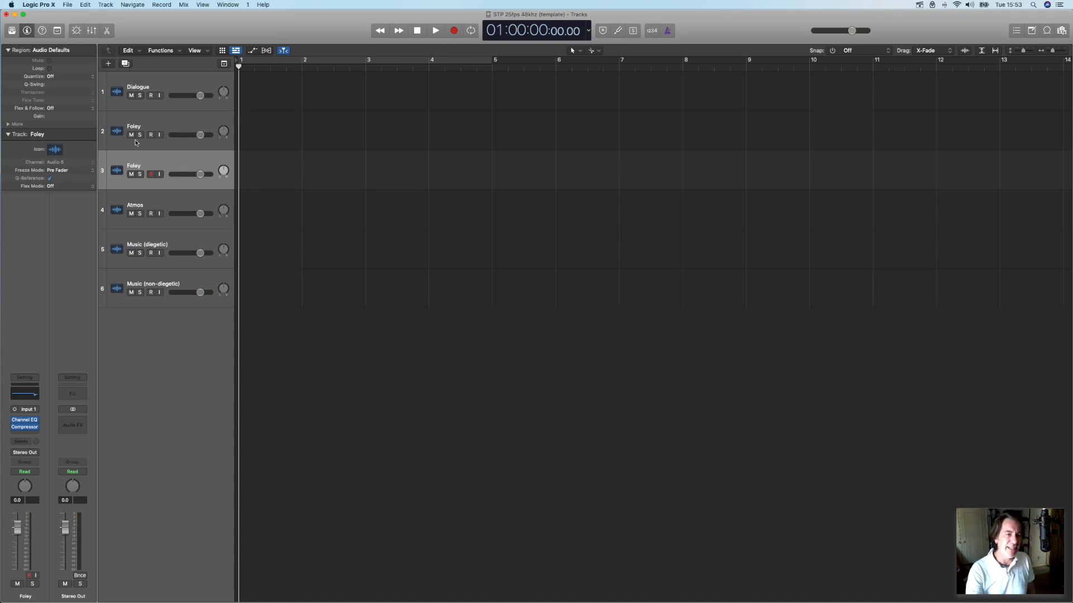
left_click(156, 125)
left_click(164, 169)
key("super+BackSpace")
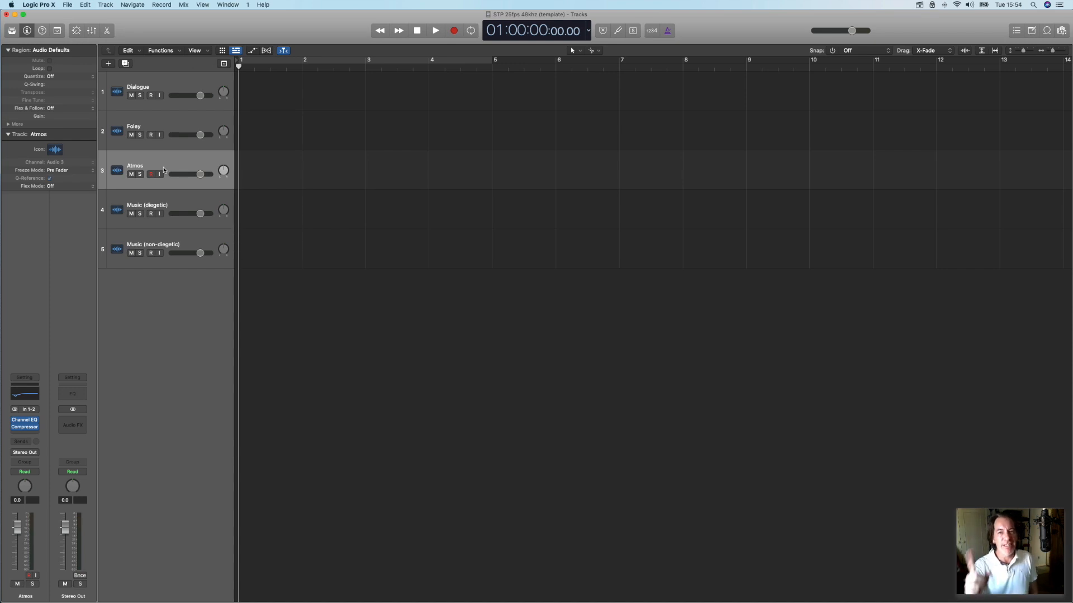
Save the project and store it as the project template STP 25 fps 48Khz, replacing the existing template.
left_click(63, 6)
left_click(90, 69)
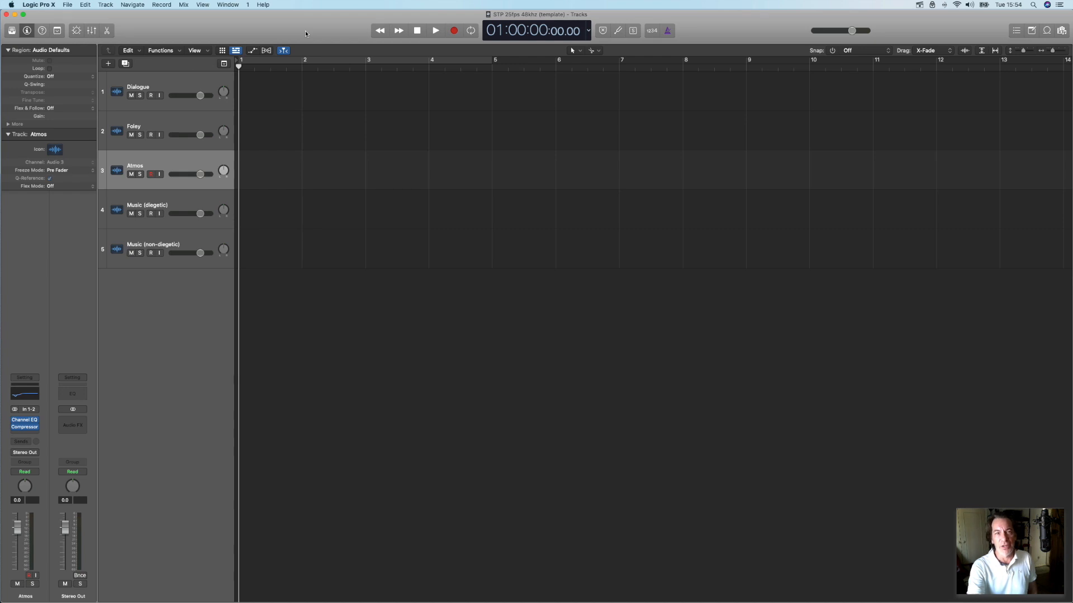
left_click(68, 5)
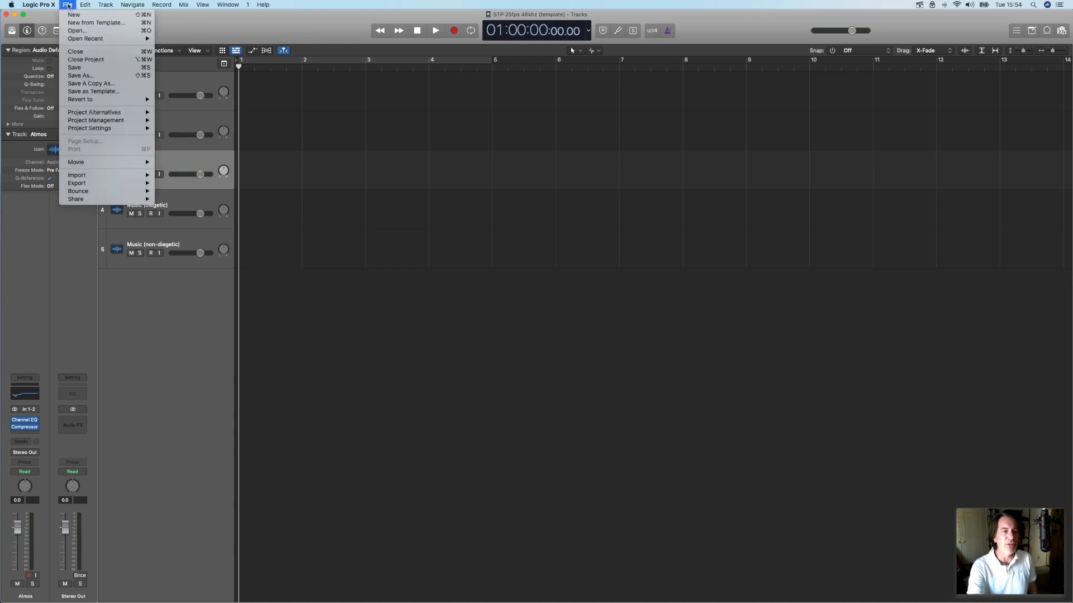
left_click(94, 91)
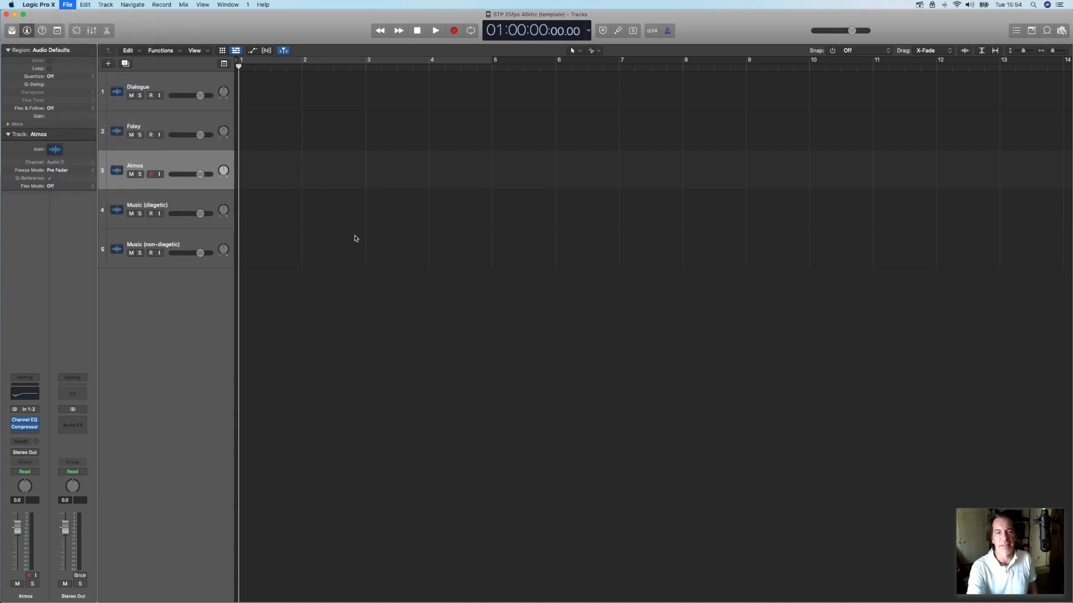
left_click(452, 152)
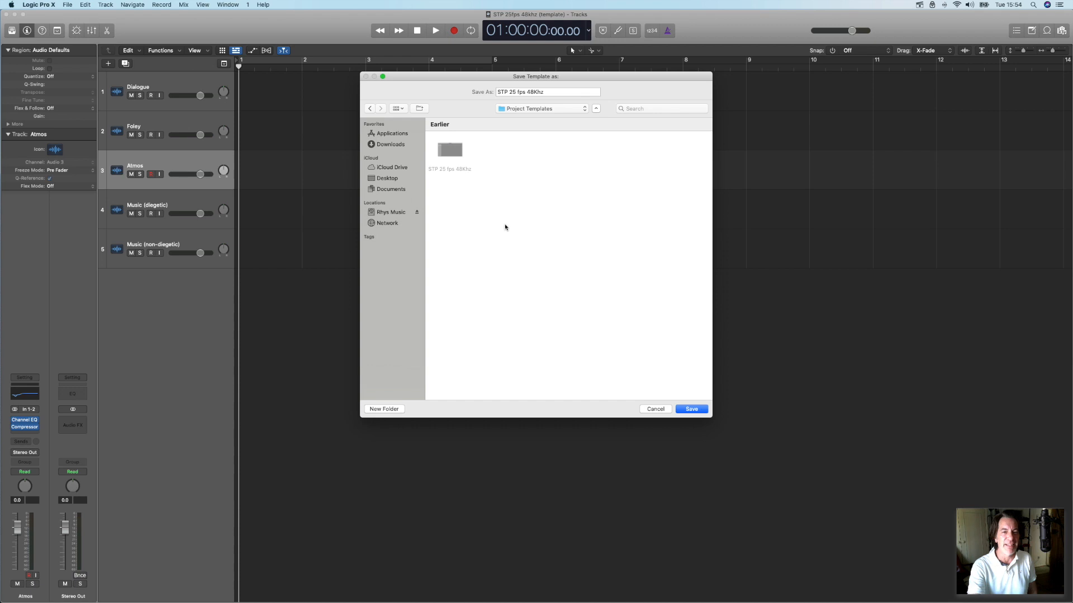
left_click(691, 409)
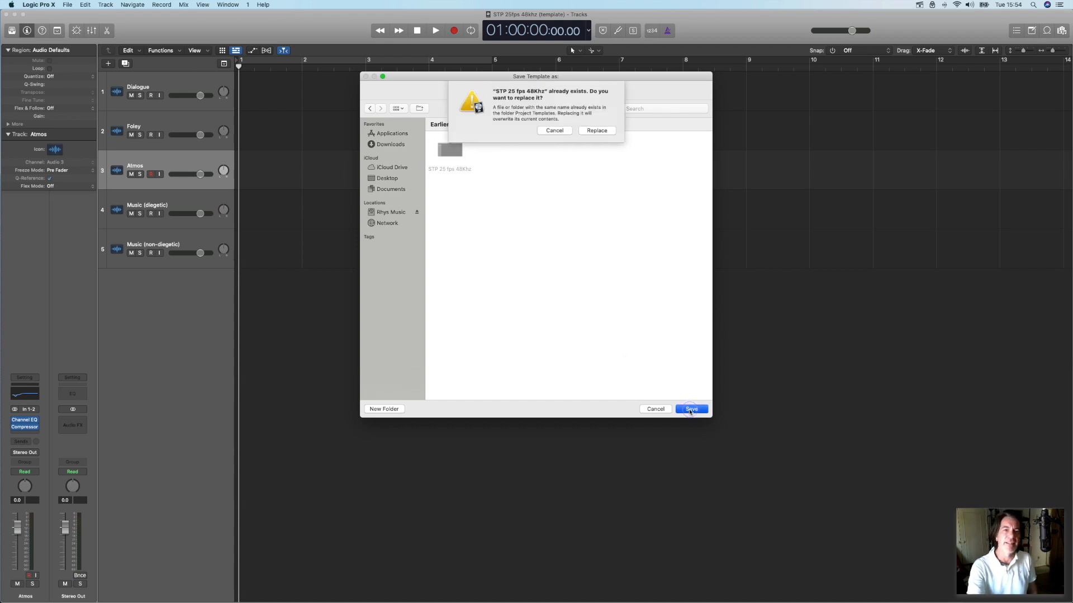
left_click(596, 130)
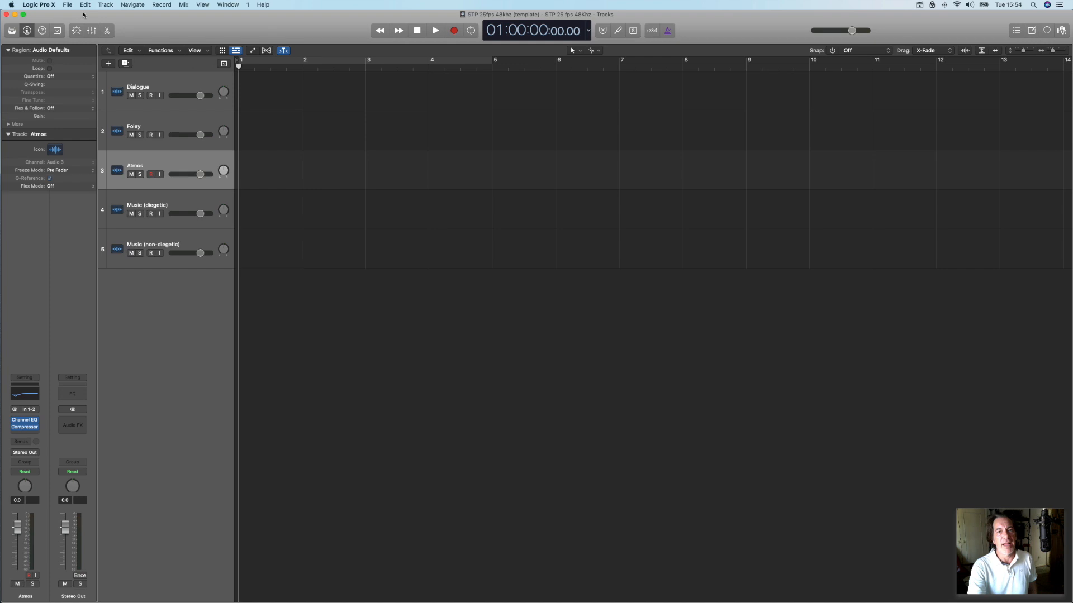
left_click(920, 5)
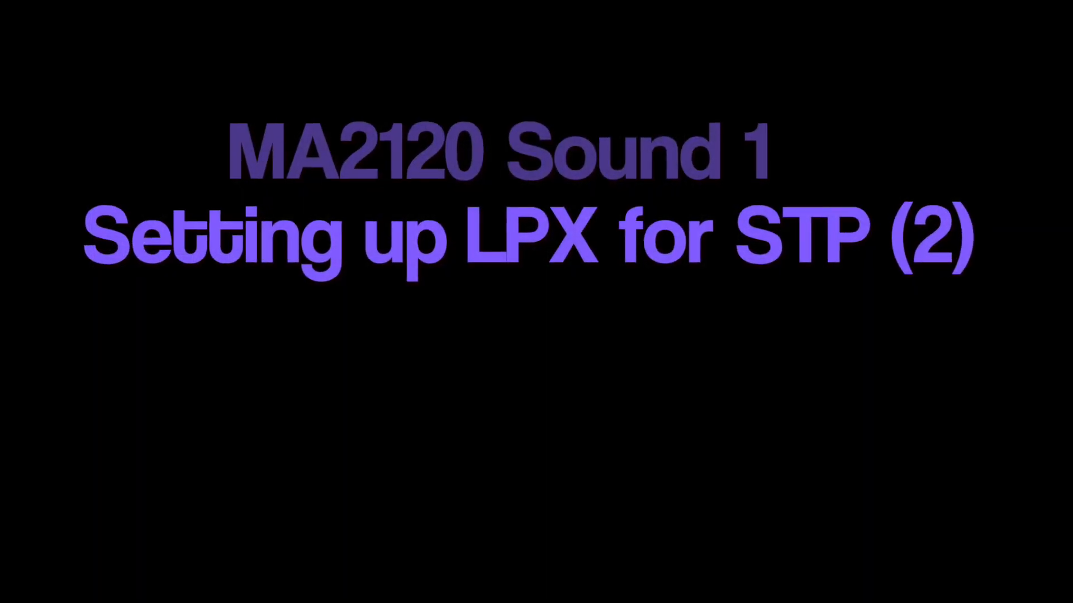